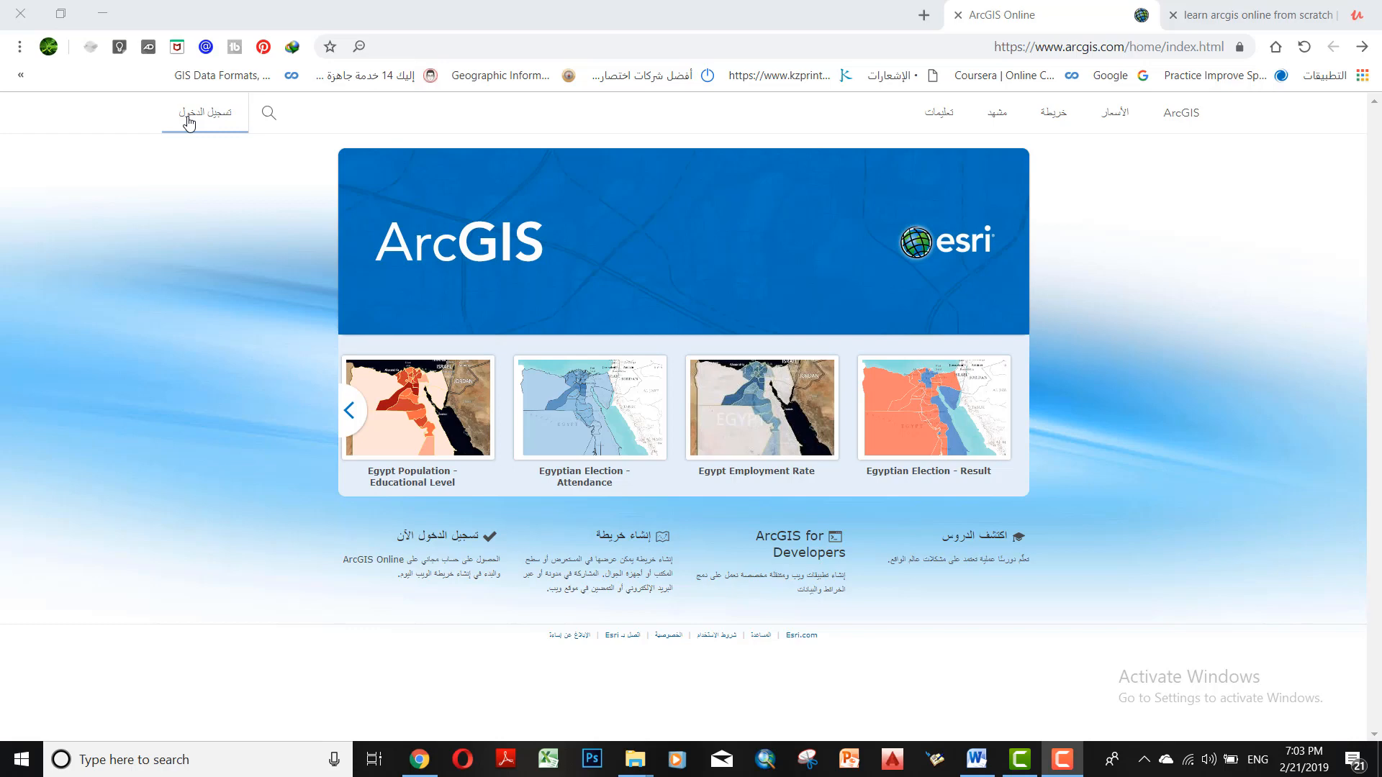
Sign in to ArcGIS Online with the stored account credentials and open the map viewer
{"action": "left_click", "coordinate": [189, 122]}
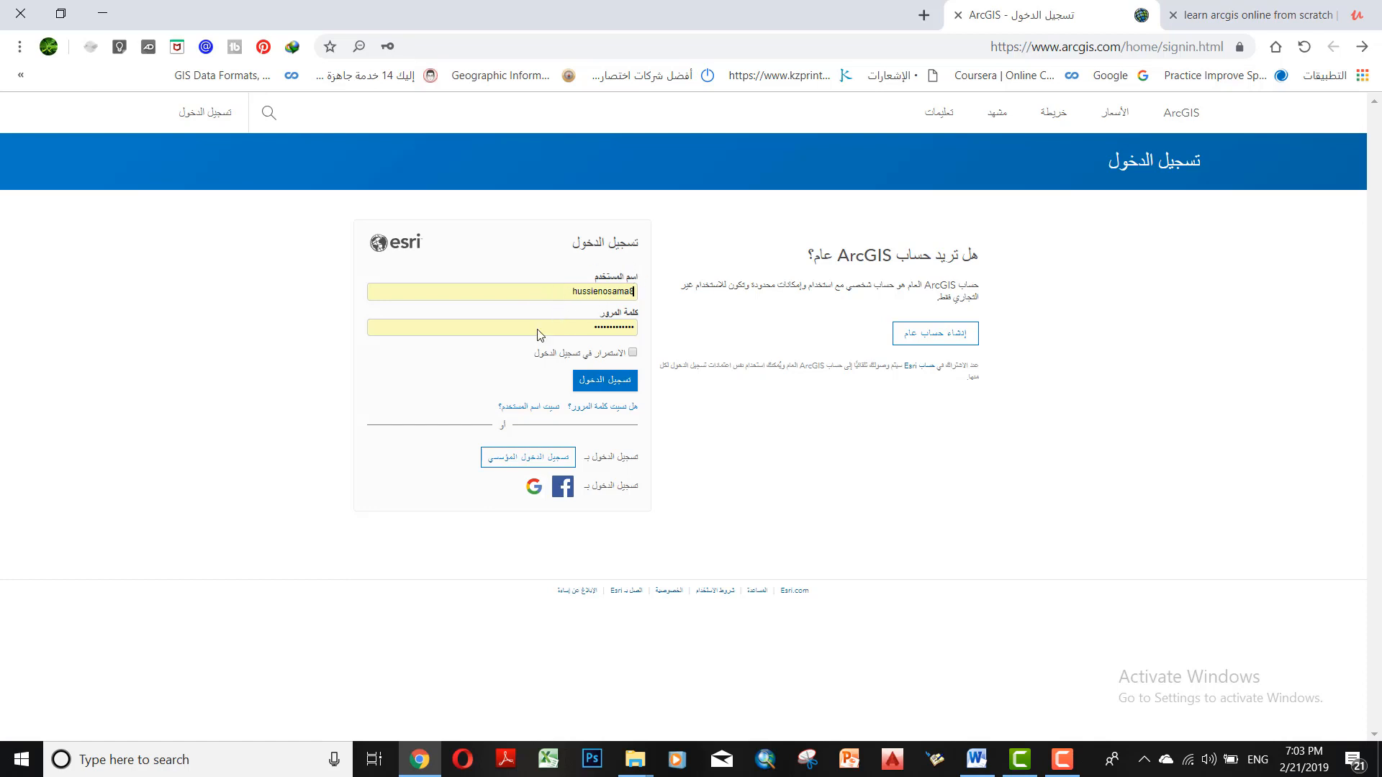
{"action": "left_click", "coordinate": [620, 389]}
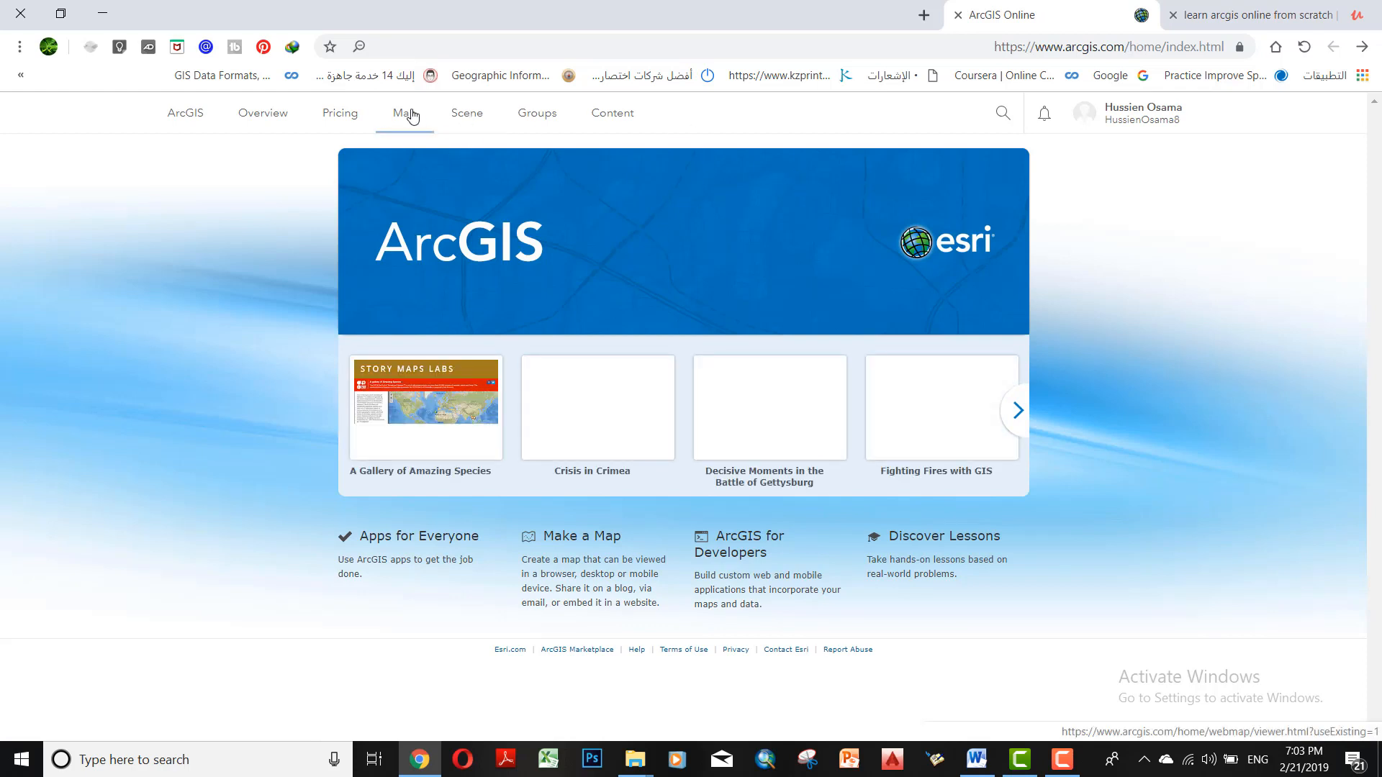
{"action": "left_click", "coordinate": [412, 116]}
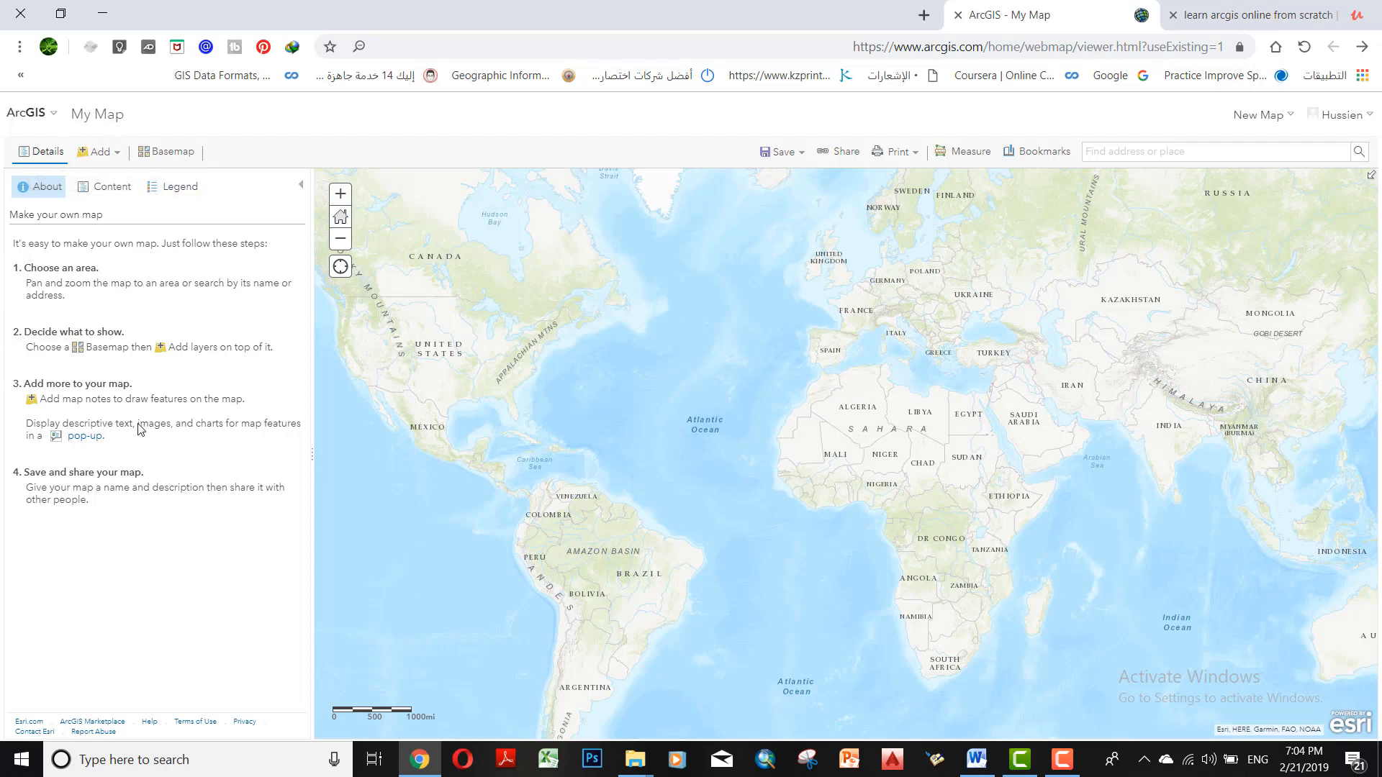
Open the layer search for adding layers to the map
{"action": "left_click", "coordinate": [102, 154]}
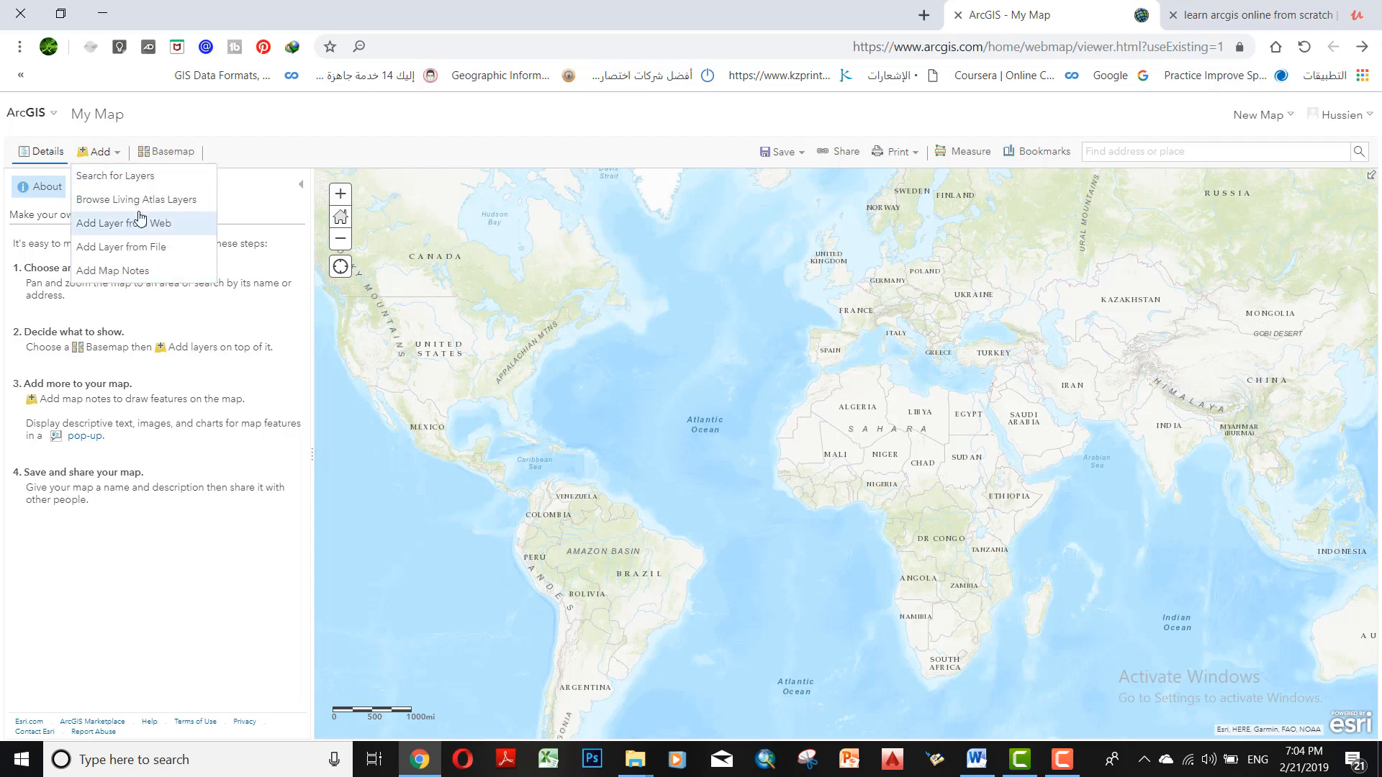
{"action": "left_click", "coordinate": [150, 183]}
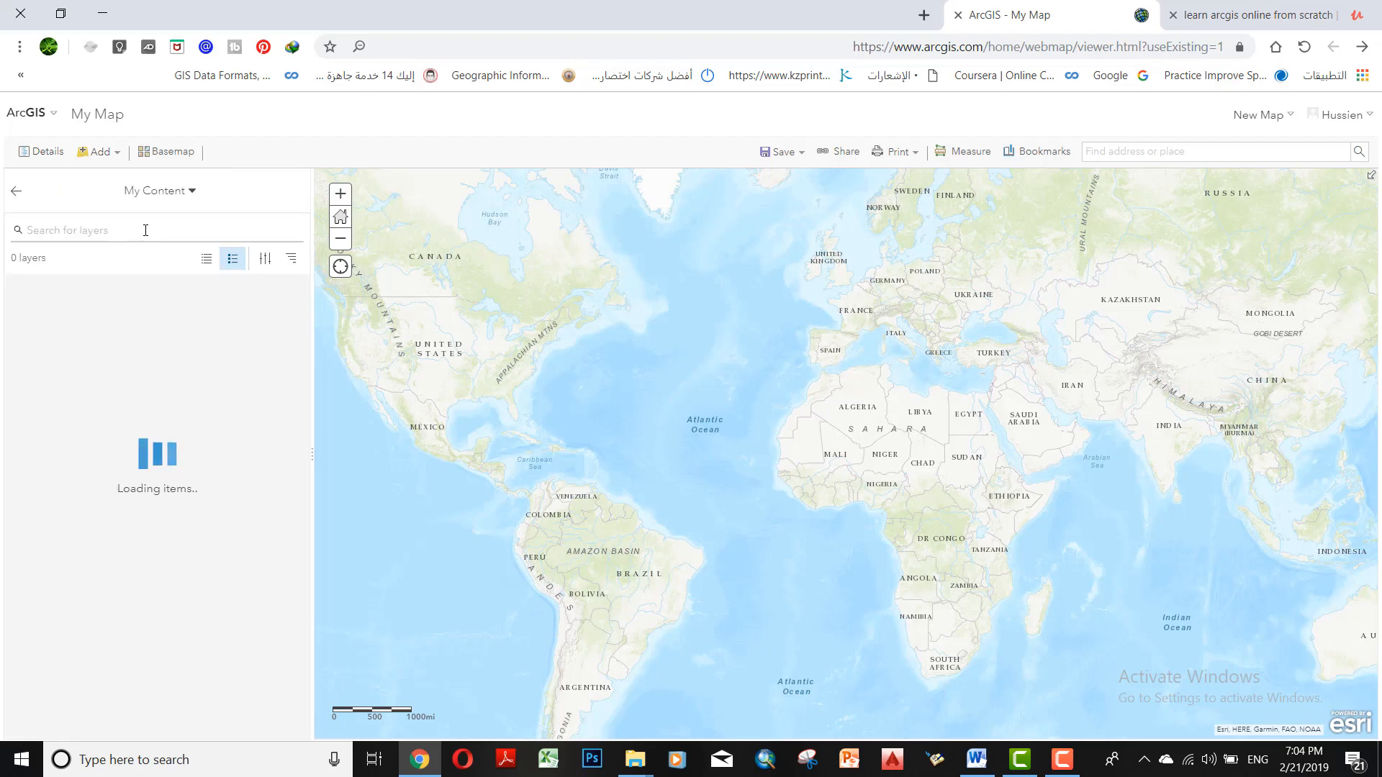
{"action": "left_click", "coordinate": [146, 230]}
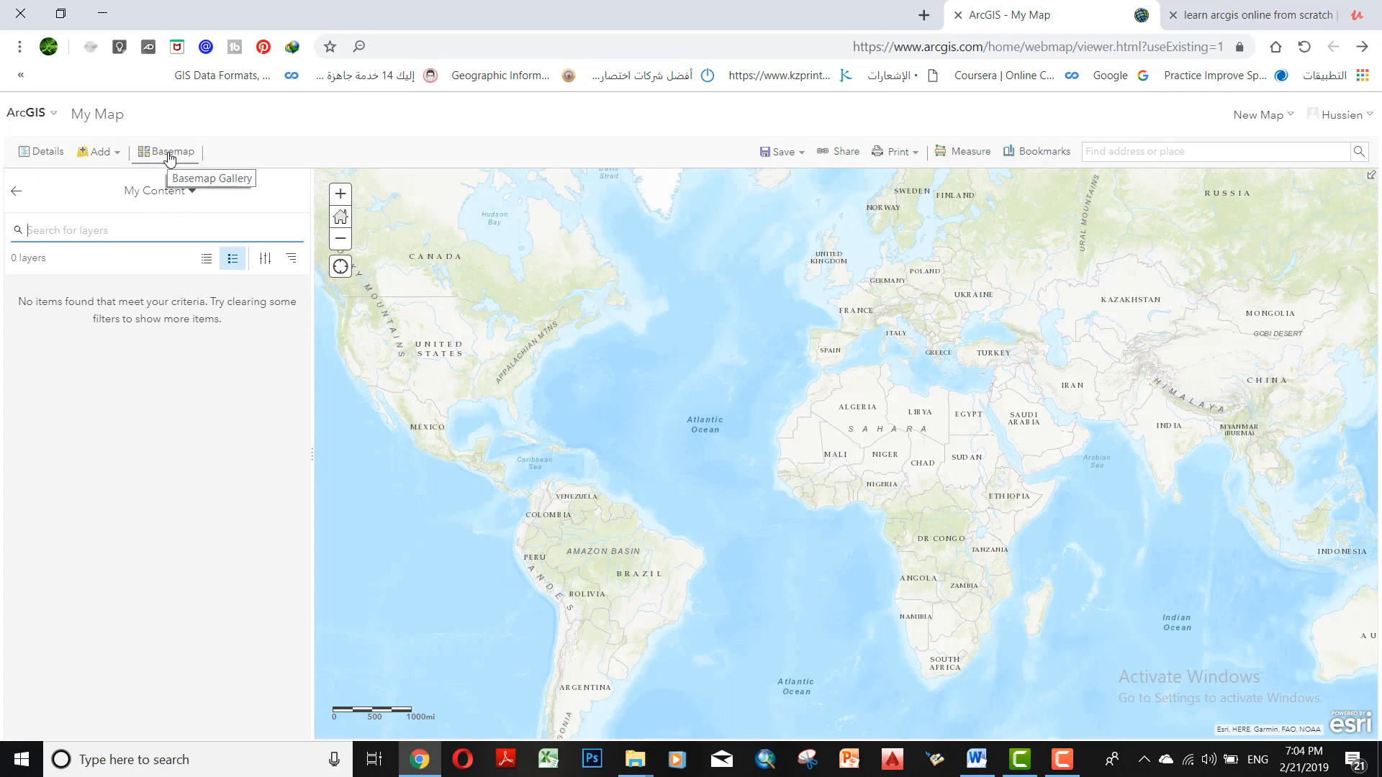
Change the map's basemap to Imagery
{"action": "left_click", "coordinate": [170, 155]}
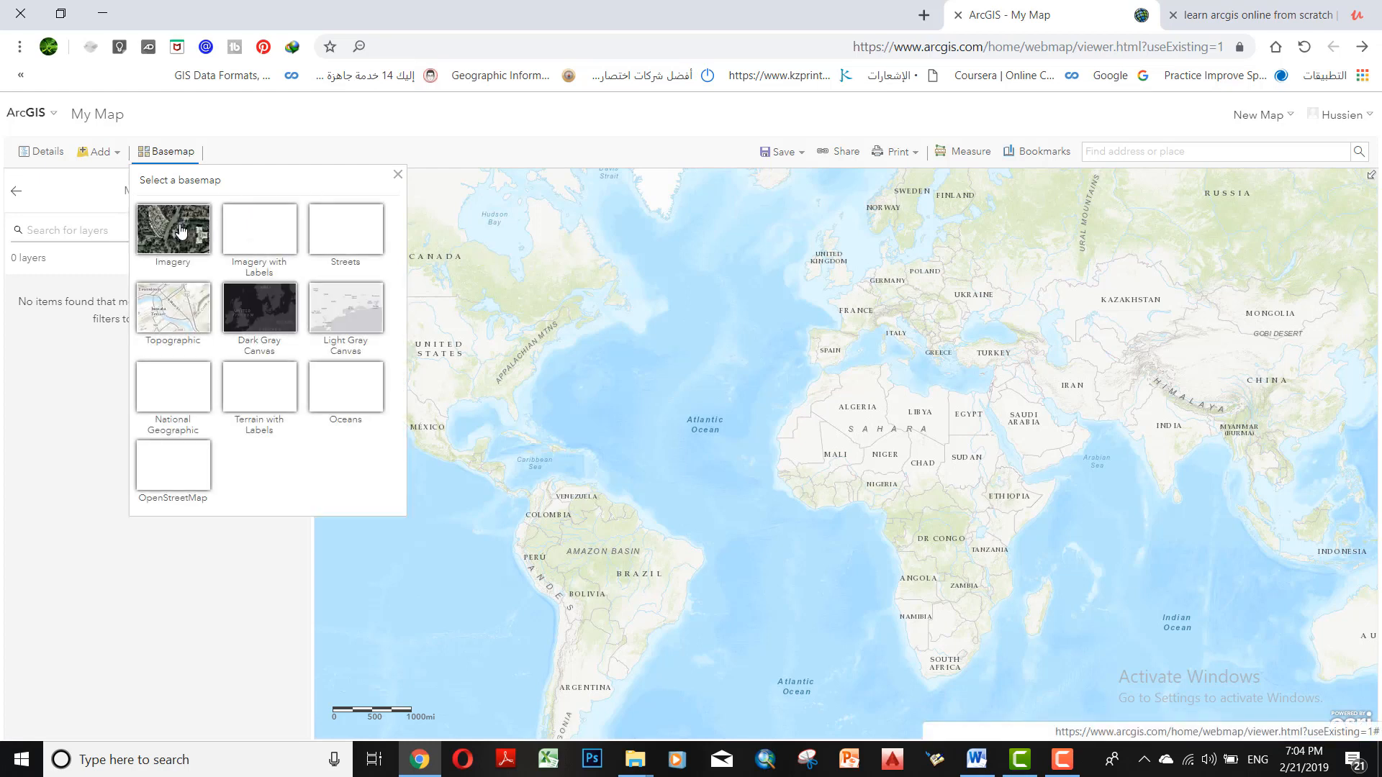
{"action": "left_click", "coordinate": [180, 229]}
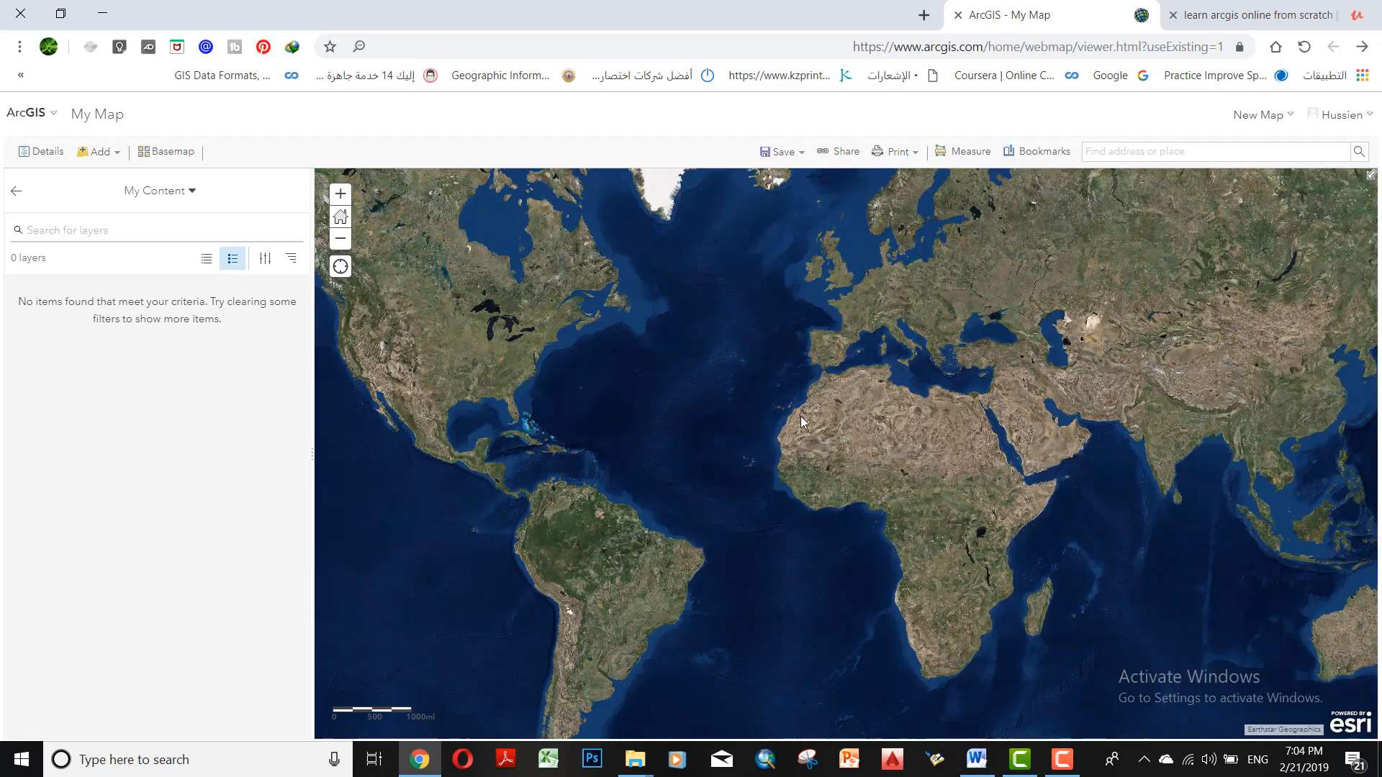
{"action": "left_click_drag", "start_coordinate": [848, 408], "coordinate": [572, 330]}
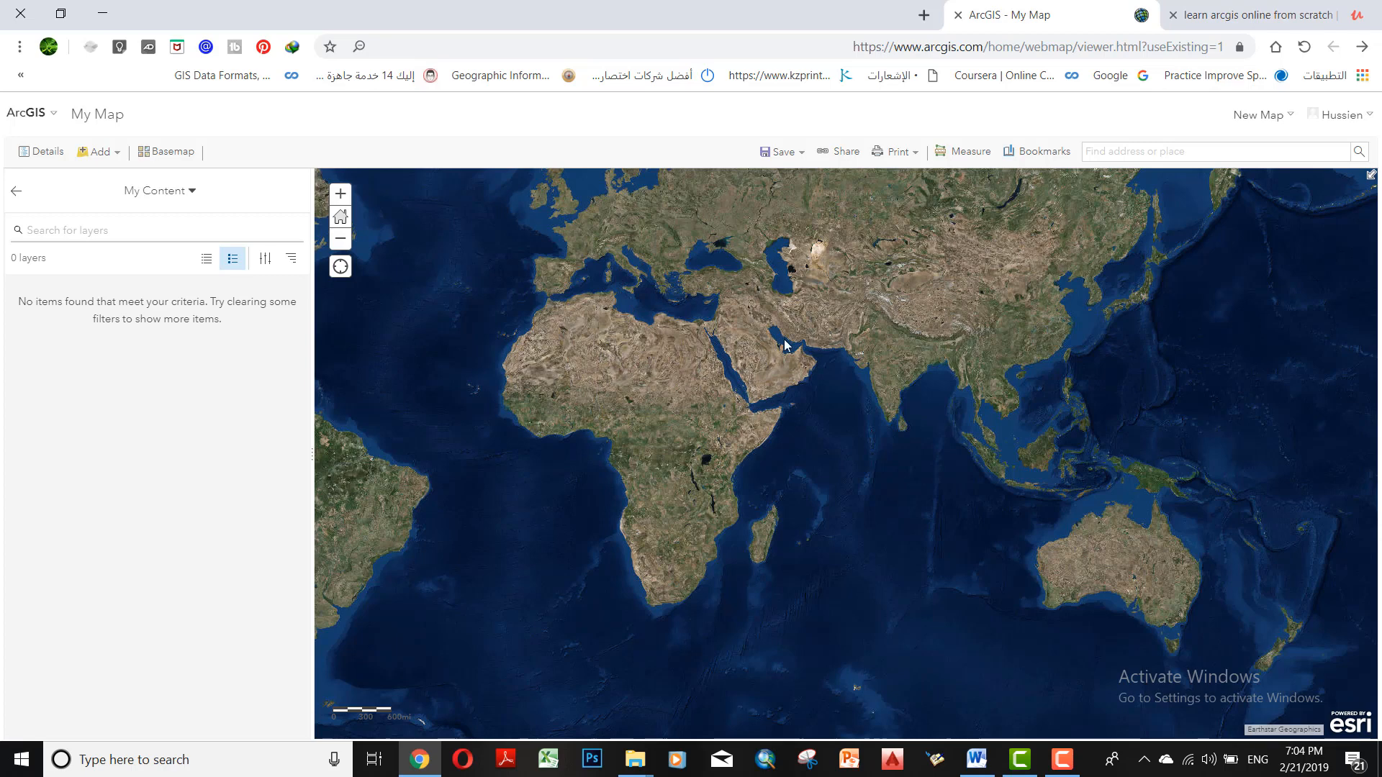
{"action": "left_click_drag", "start_coordinate": [636, 403], "coordinate": [852, 440]}
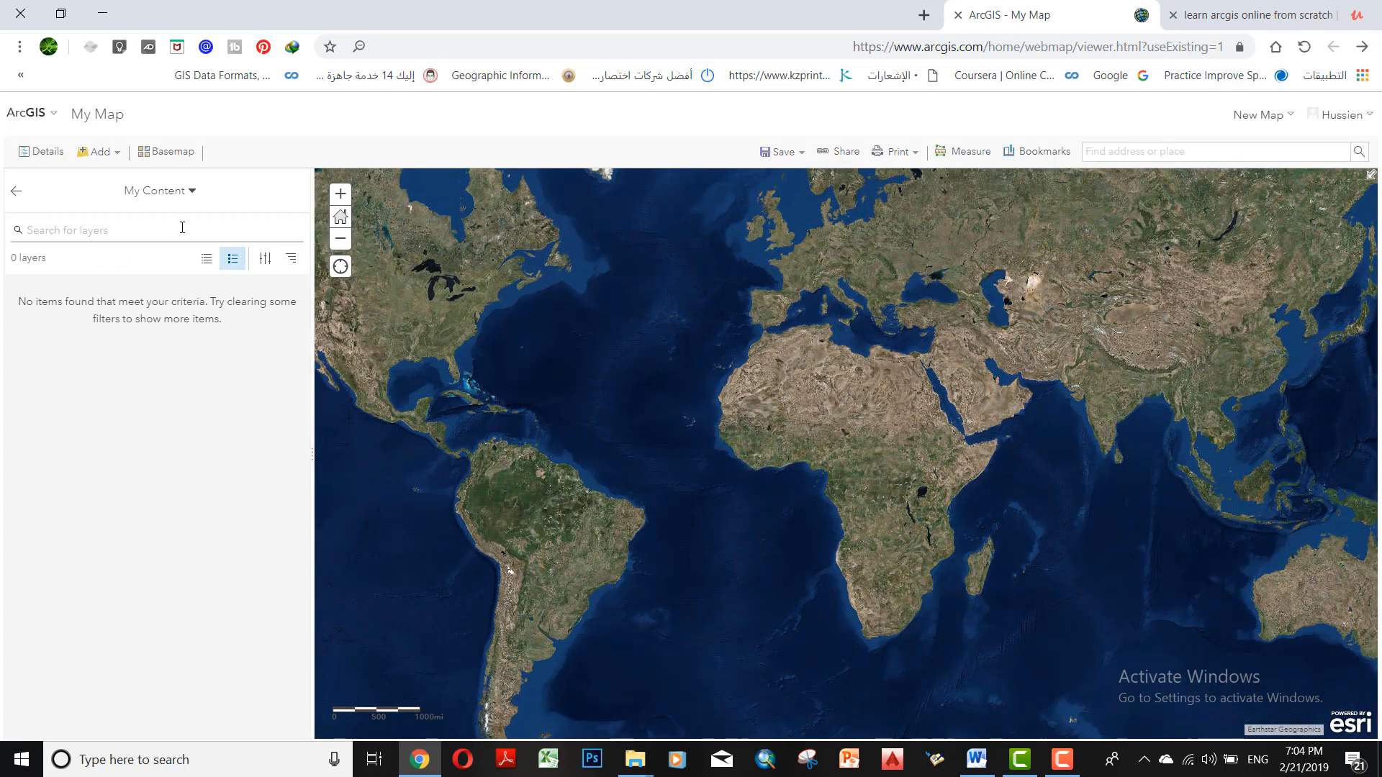
Search for "boundary" layers and set the search source to ArcGIS Online
{"action": "left_click", "coordinate": [145, 233]}
{"action": "type", "text": "boundary"}
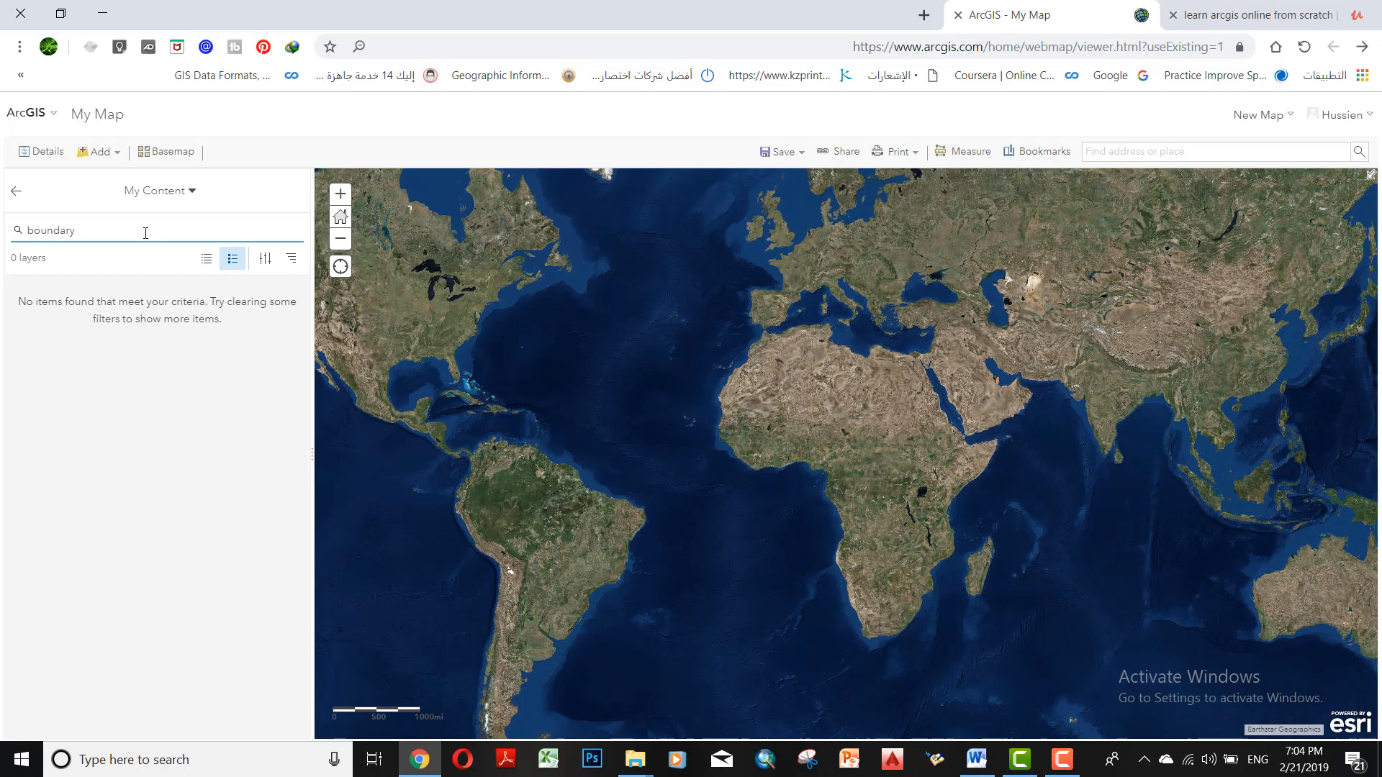
{"action": "key", "text": "Return"}
{"action": "left_click", "coordinate": [148, 192]}
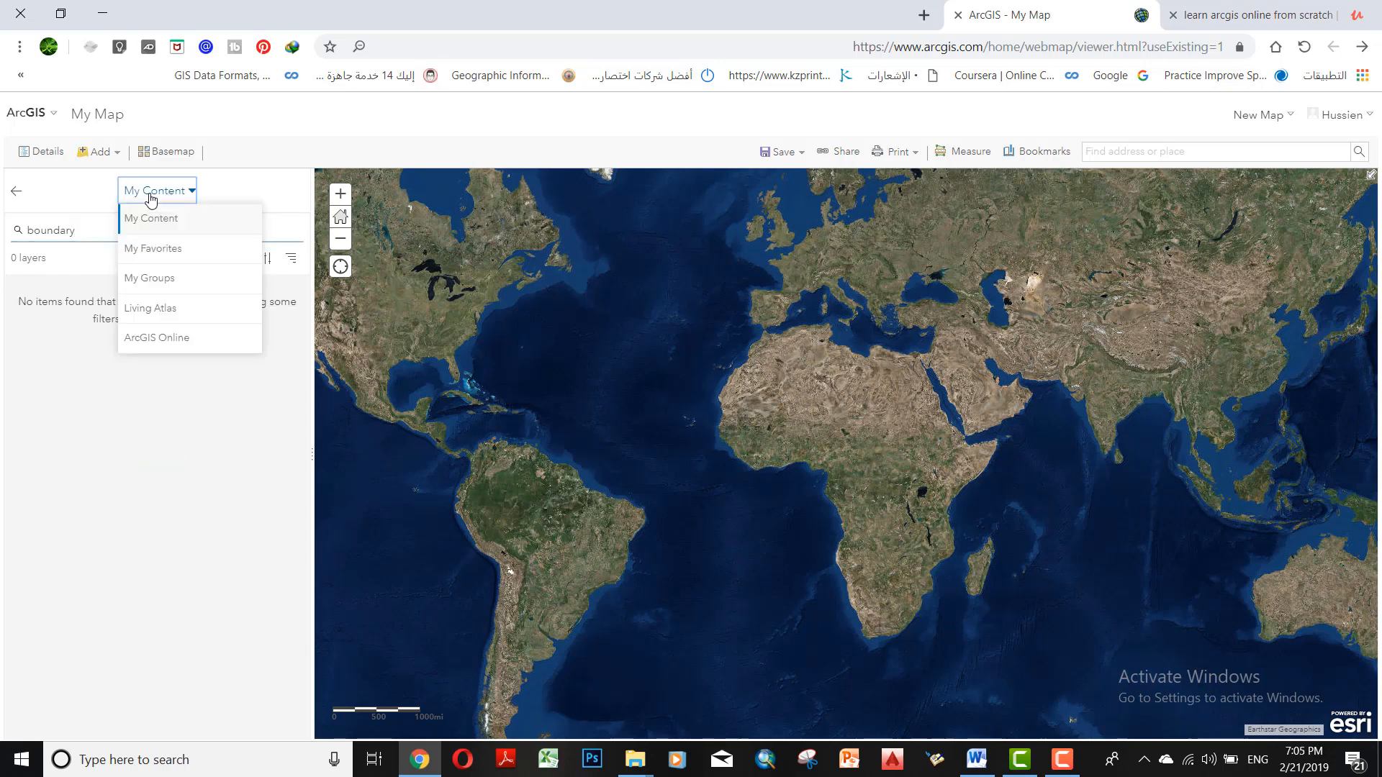
{"action": "left_click", "coordinate": [190, 338]}
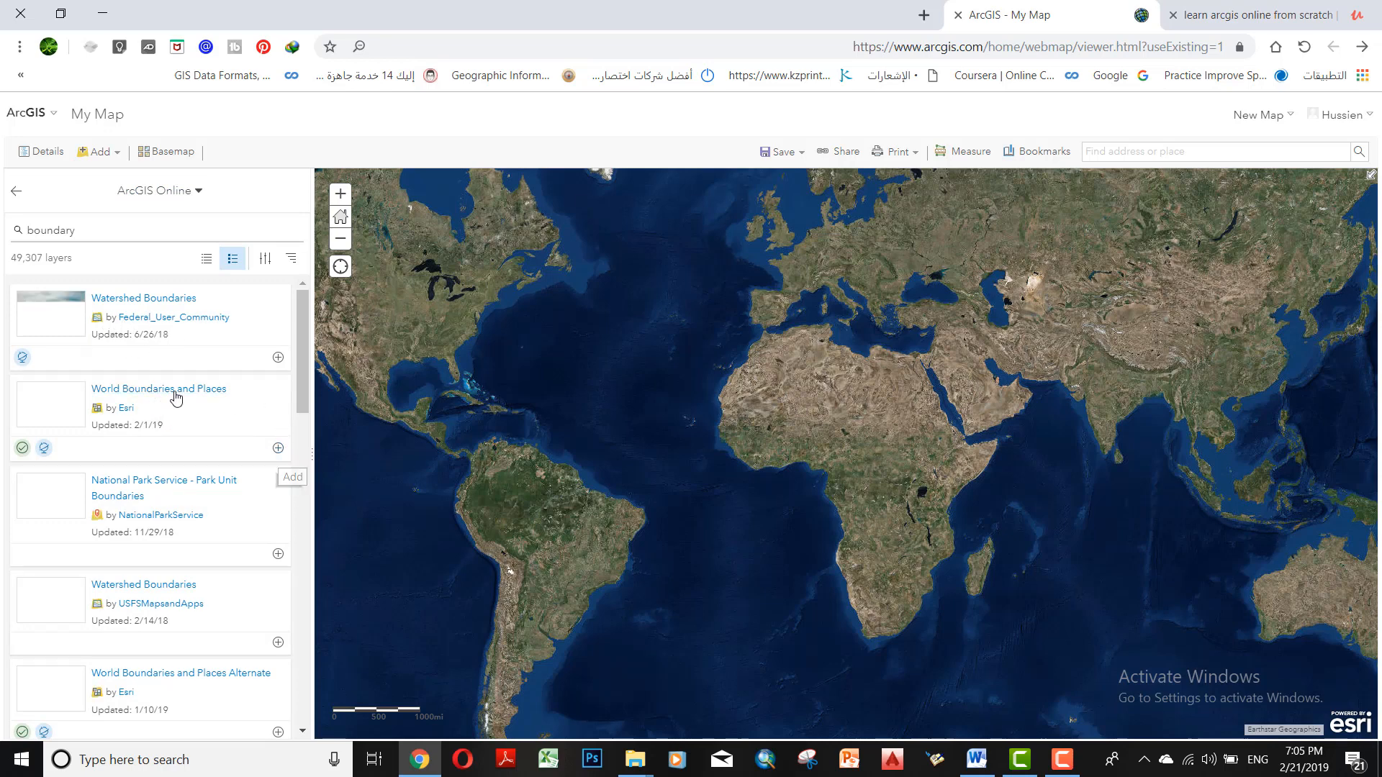
Add Esri's World Boundaries and Places layer to the map and display the map's list of layers
{"action": "left_click", "coordinate": [278, 448]}
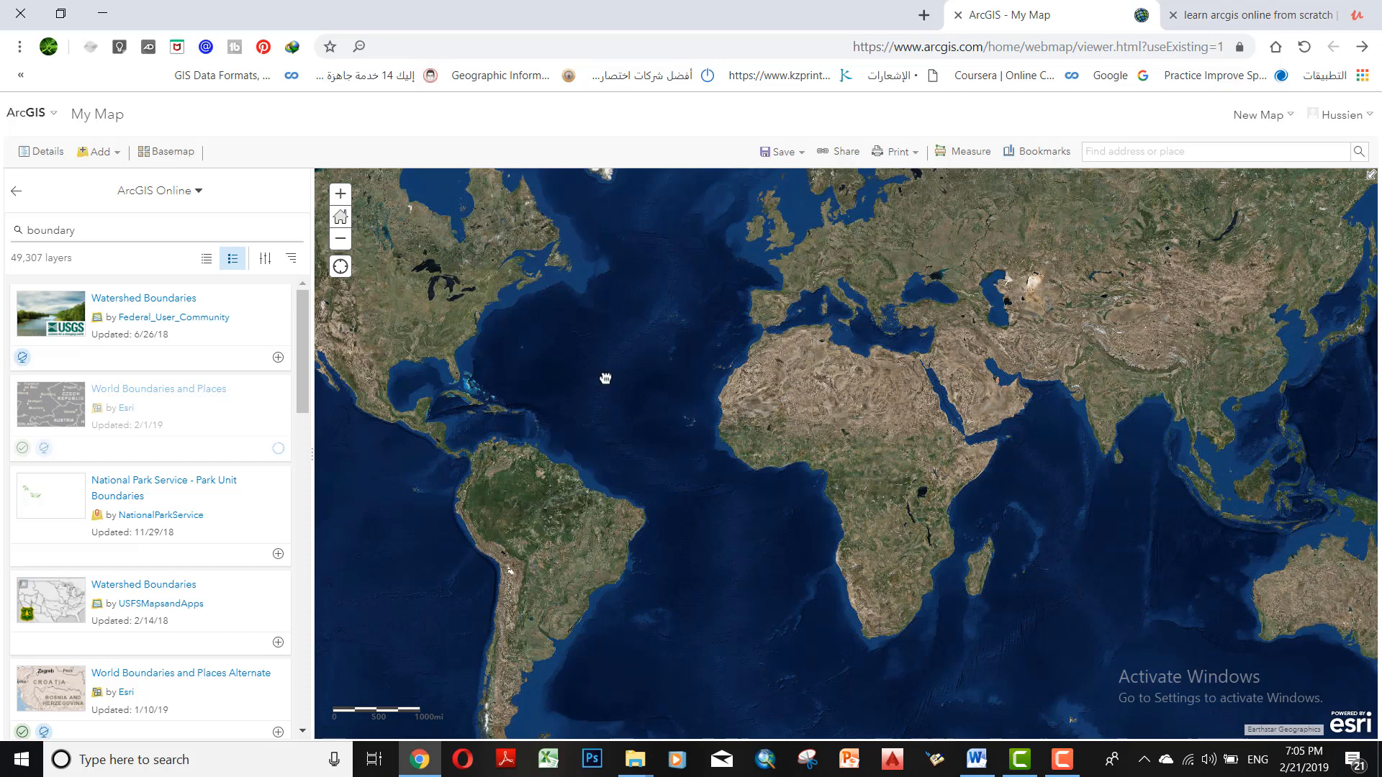
{"action": "left_click_drag", "start_coordinate": [605, 378], "coordinate": [531, 425]}
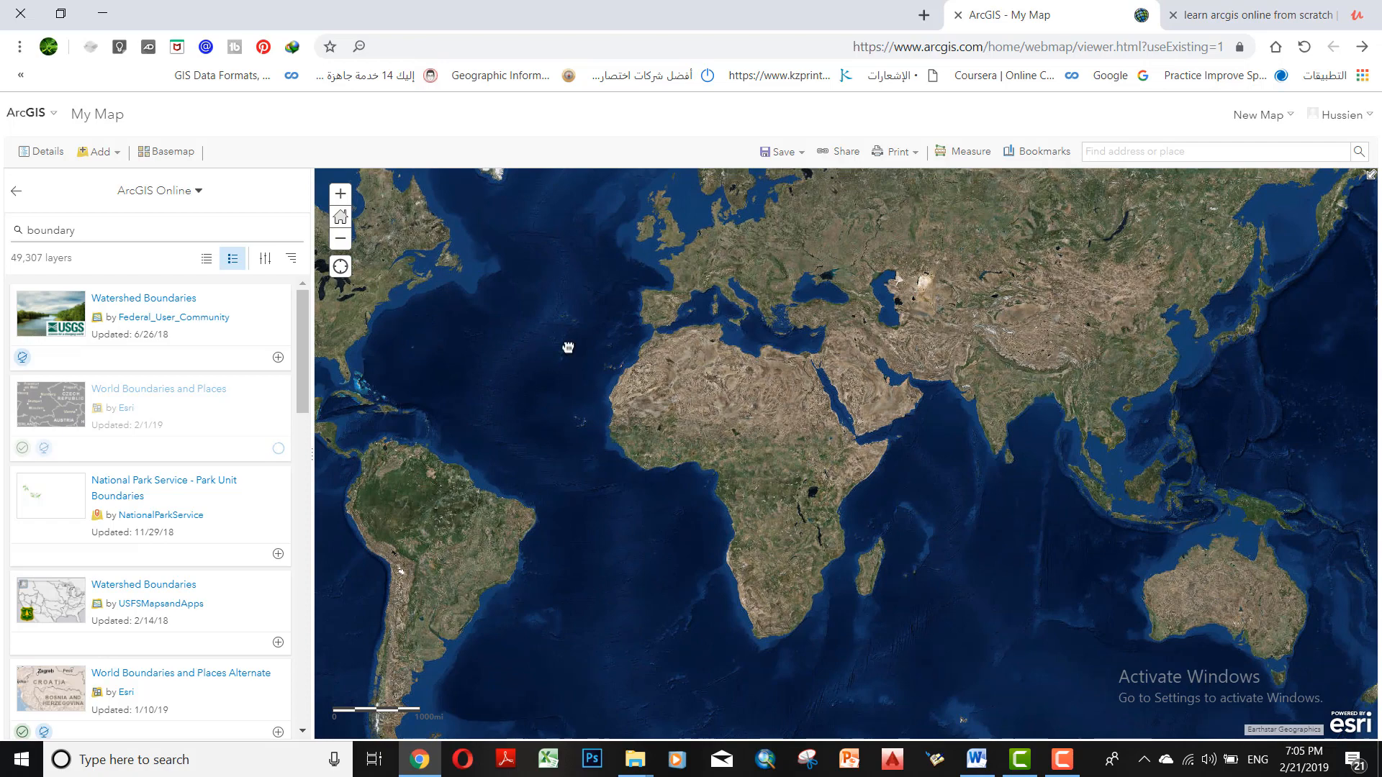
{"action": "left_click_drag", "start_coordinate": [568, 348], "coordinate": [818, 405]}
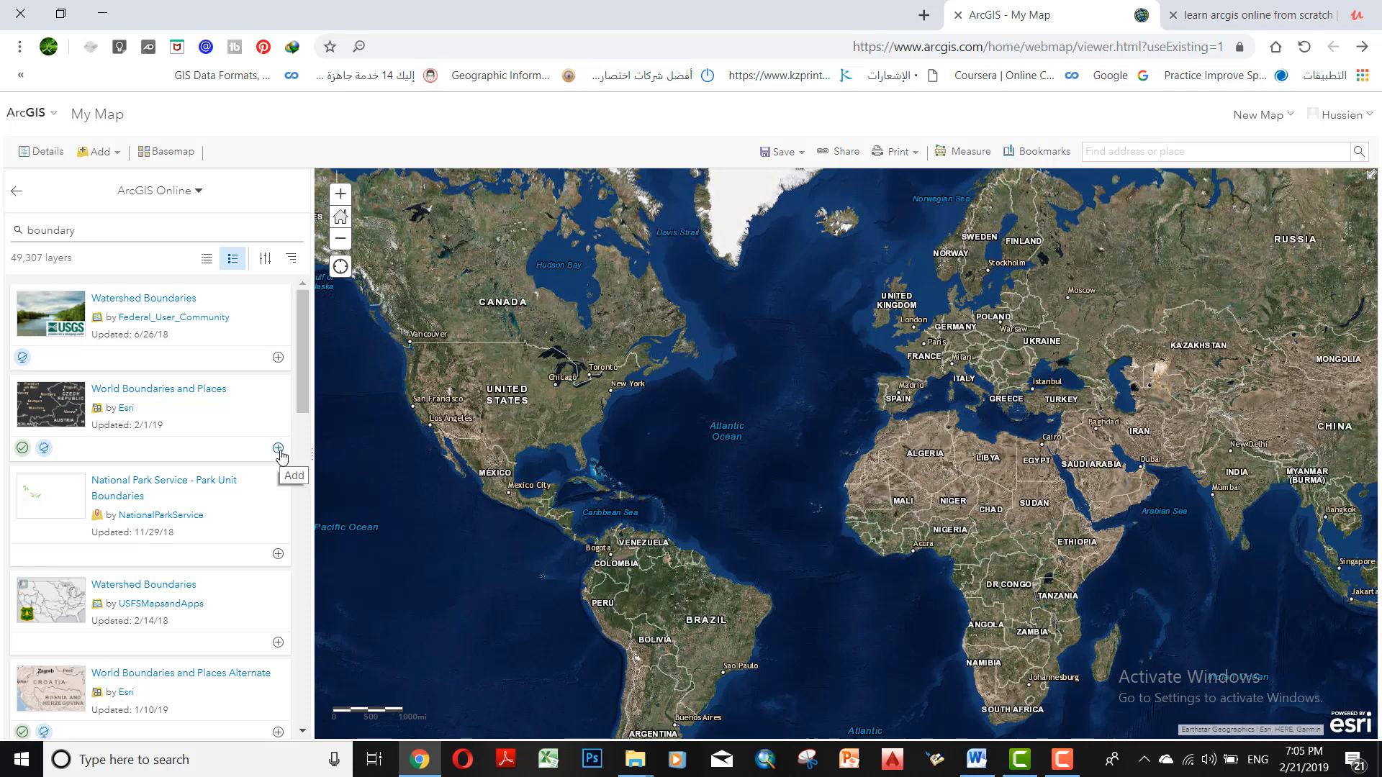
{"action": "left_click_drag", "start_coordinate": [741, 505], "coordinate": [621, 455]}
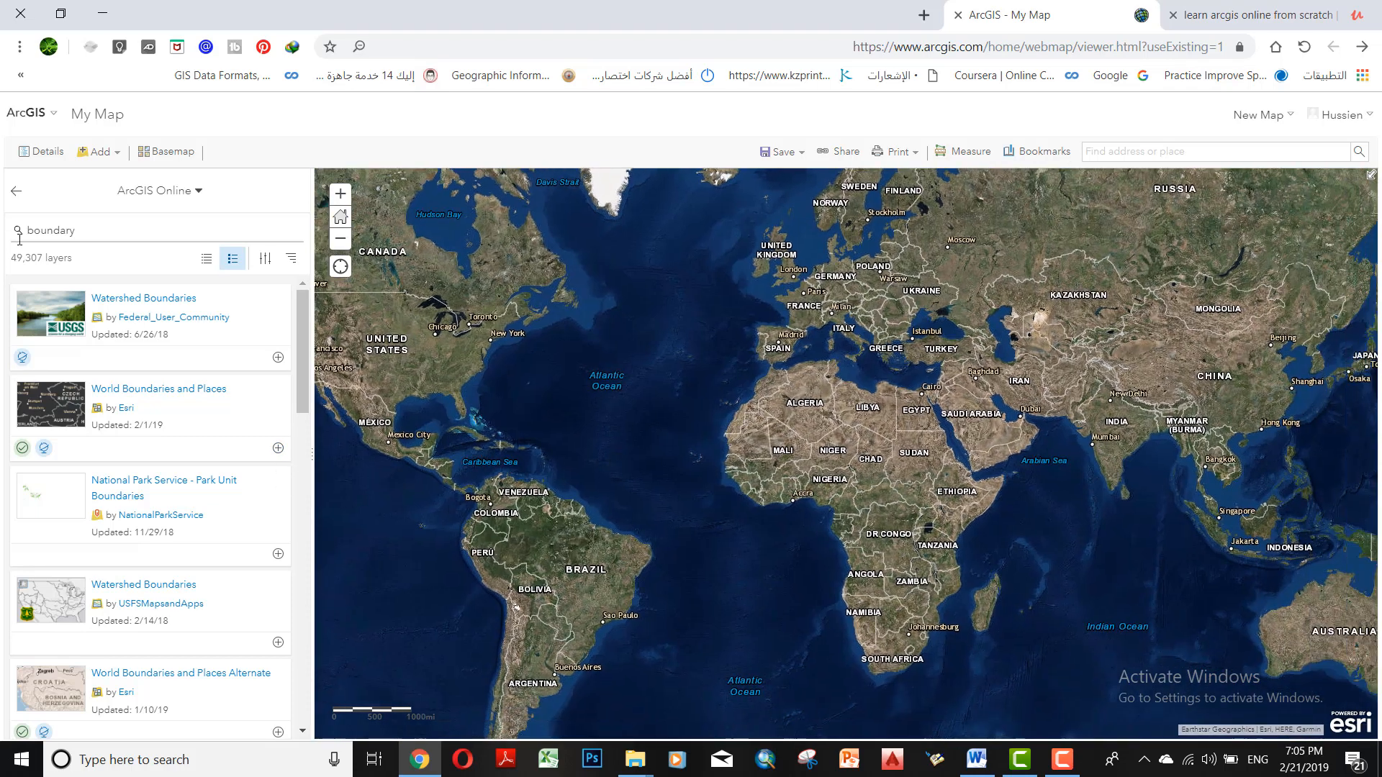
{"action": "left_click", "coordinate": [37, 154]}
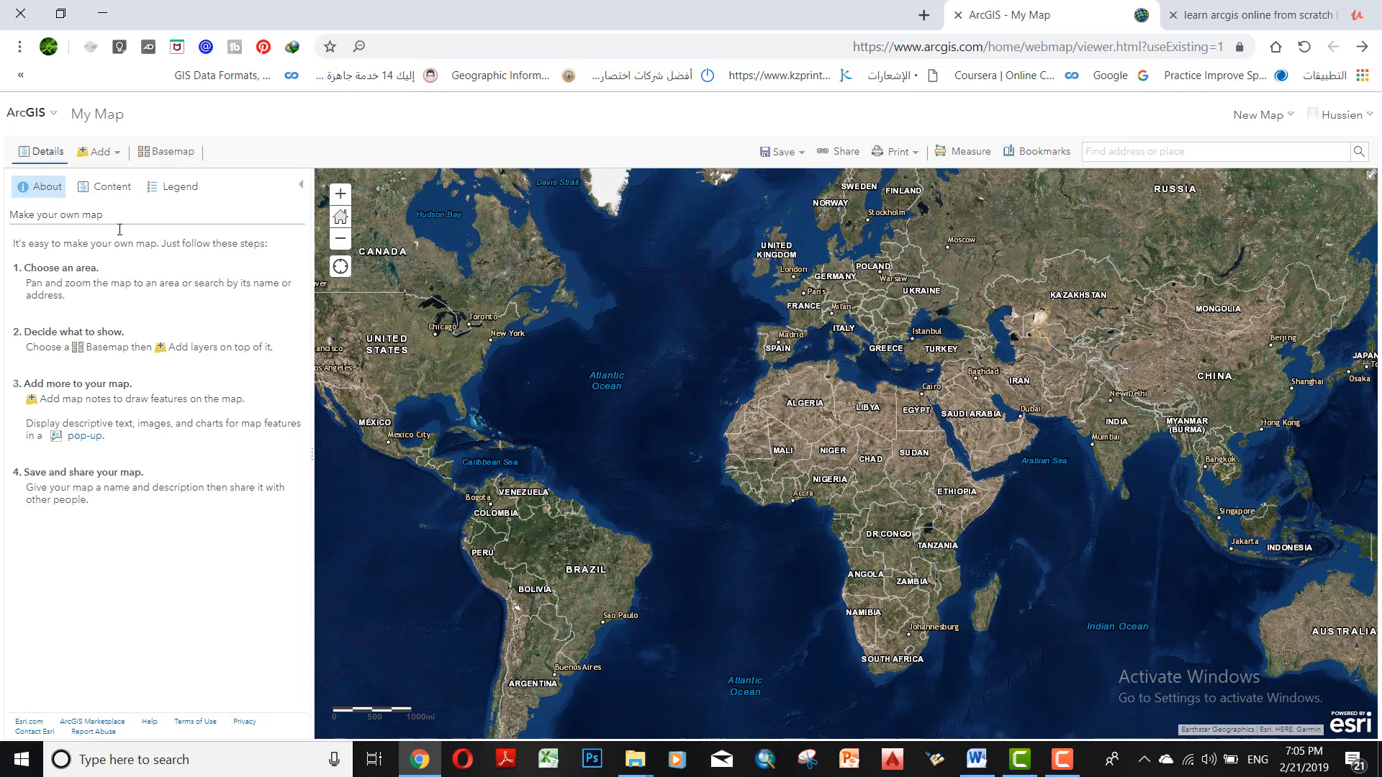
{"action": "left_click", "coordinate": [105, 187]}
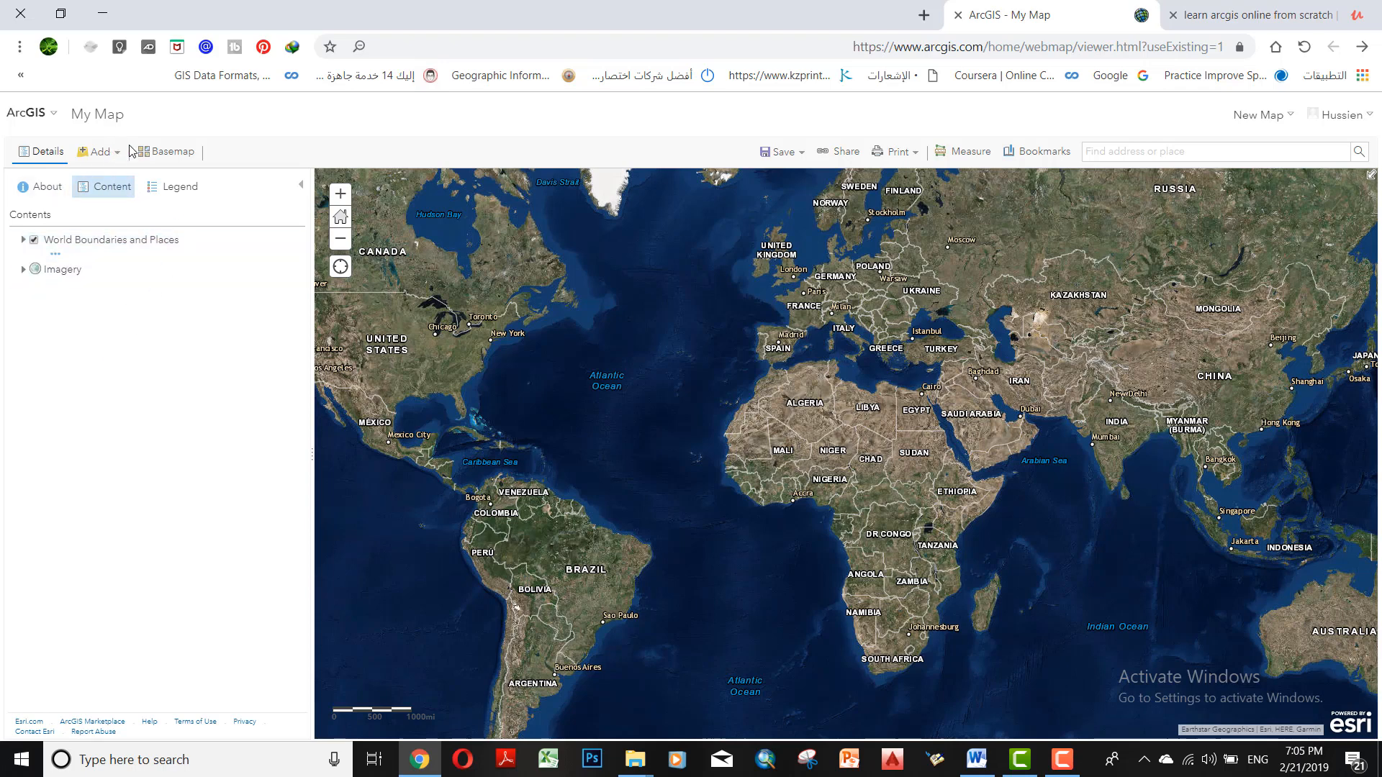
Import the zipped shapefile ROADS_VLAMEYER.zip as a map layer from file, with features generalized for web display
{"action": "left_click", "coordinate": [95, 155]}
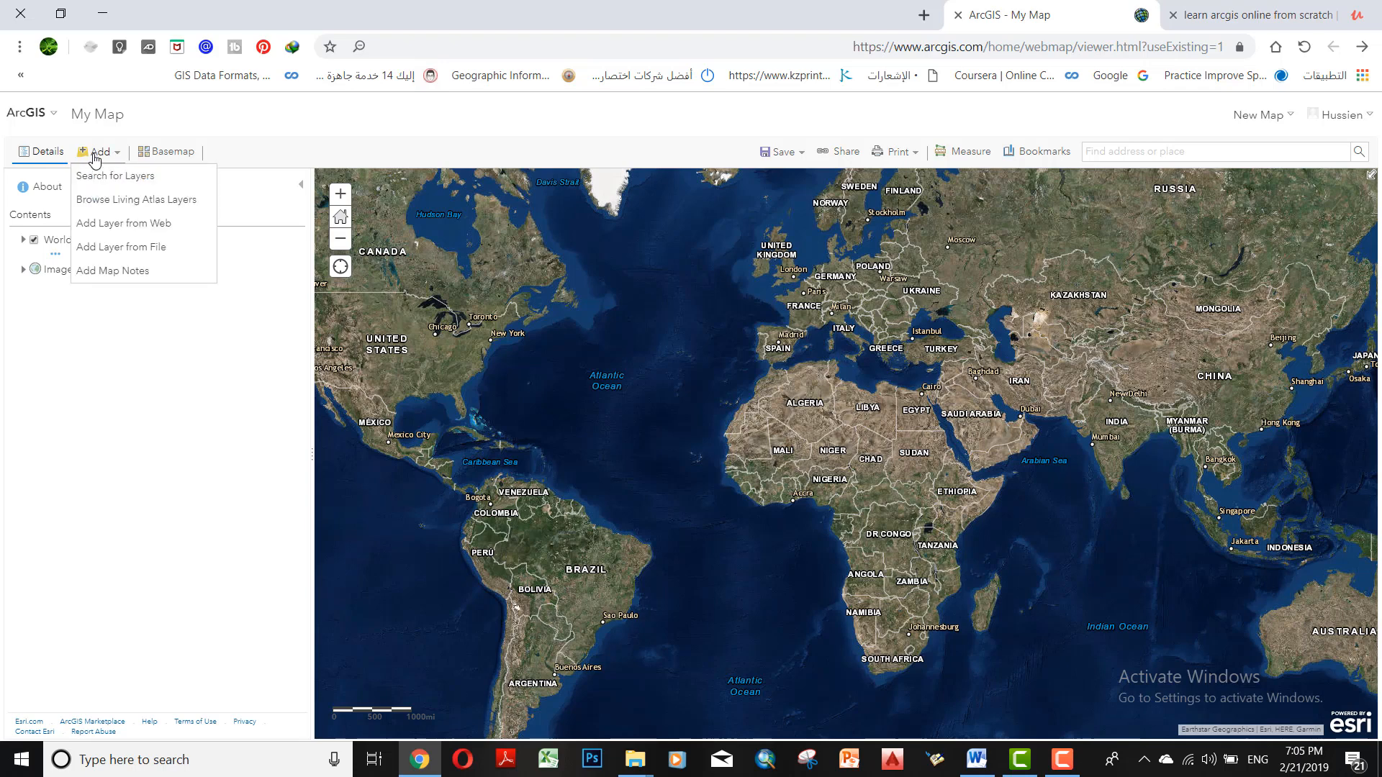
{"action": "left_click", "coordinate": [147, 248]}
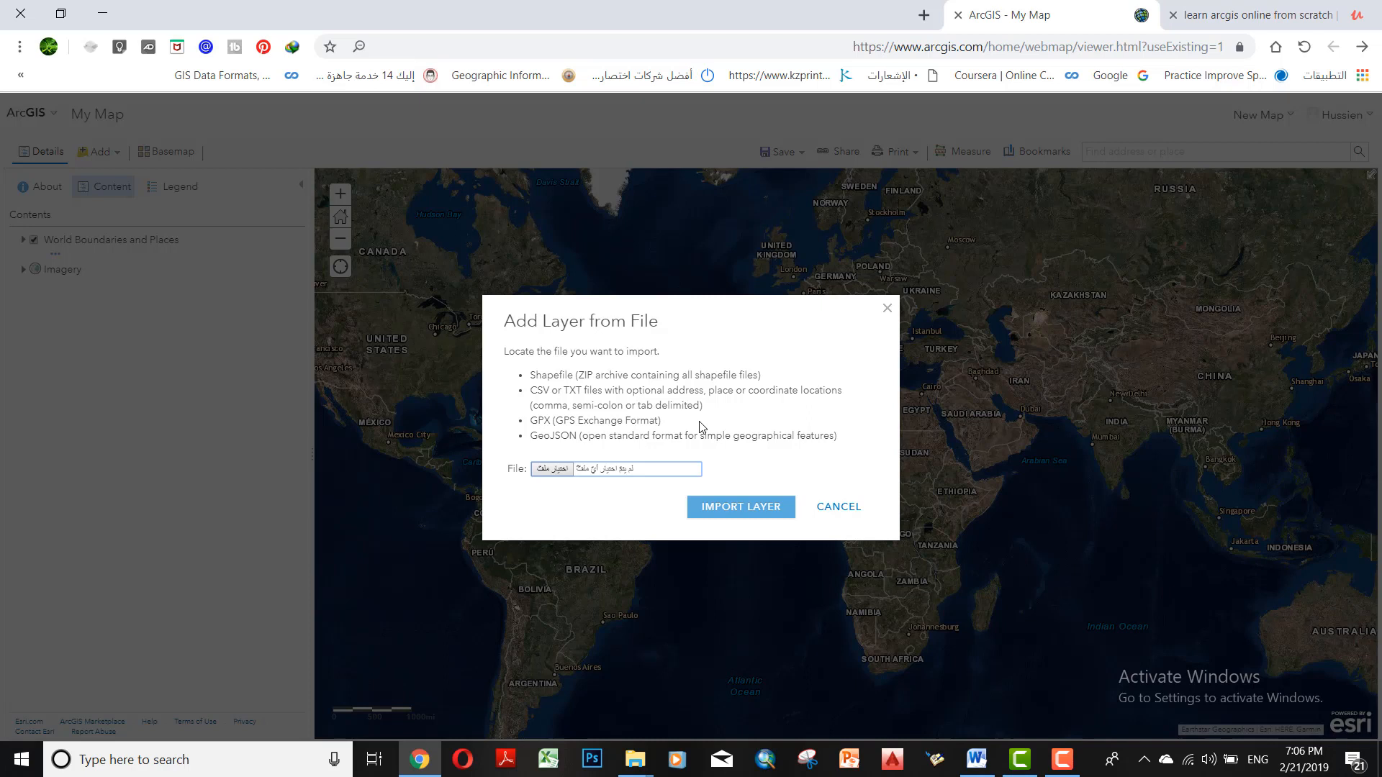
{"action": "left_click", "coordinate": [557, 474]}
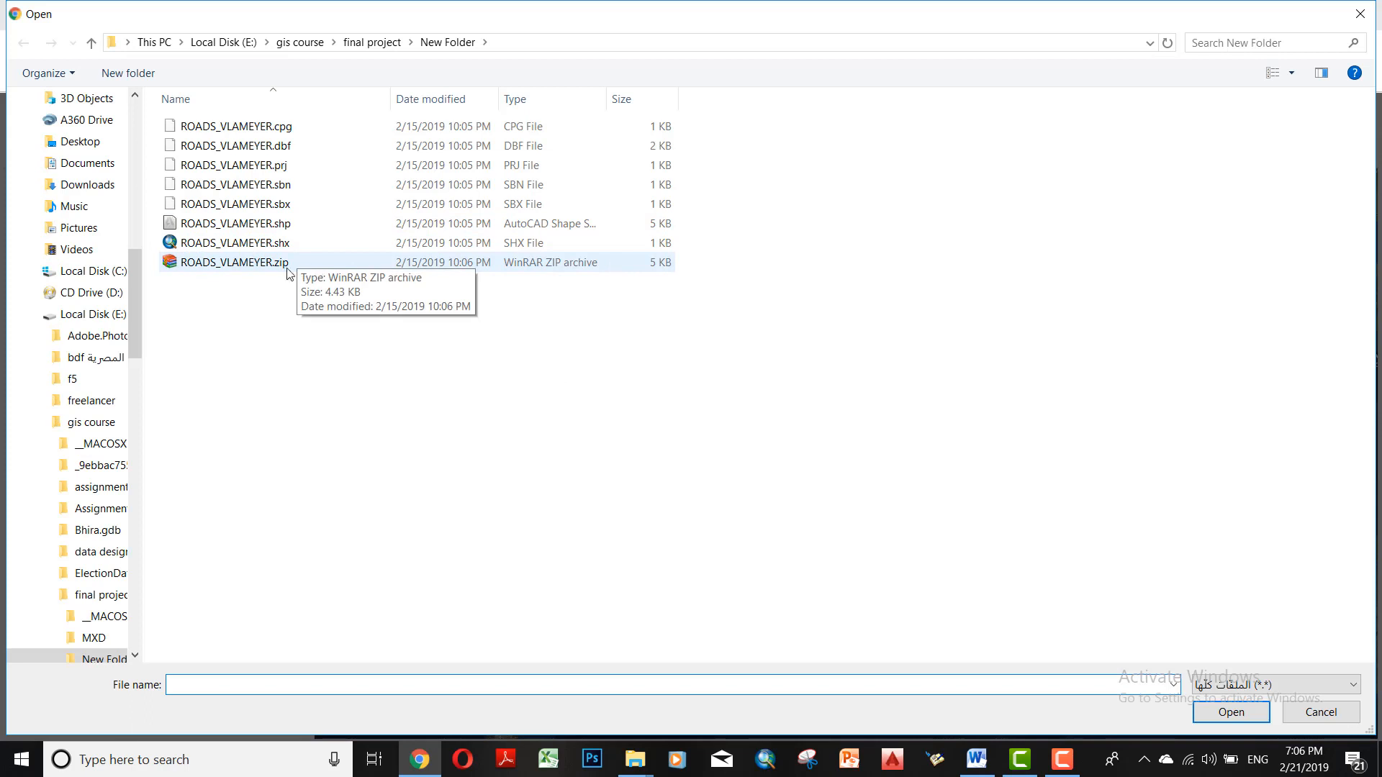
{"action": "left_click", "coordinate": [265, 266]}
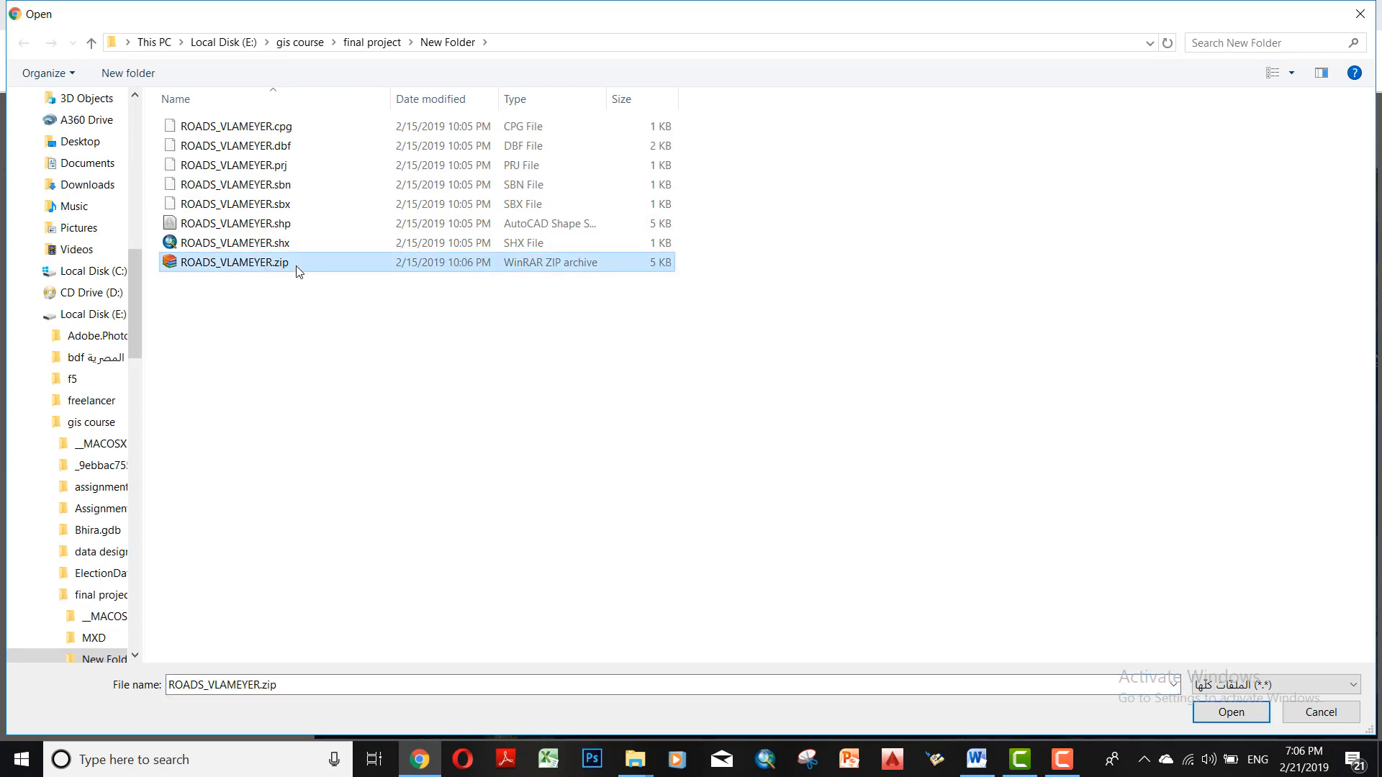
{"action": "left_click", "coordinate": [308, 351]}
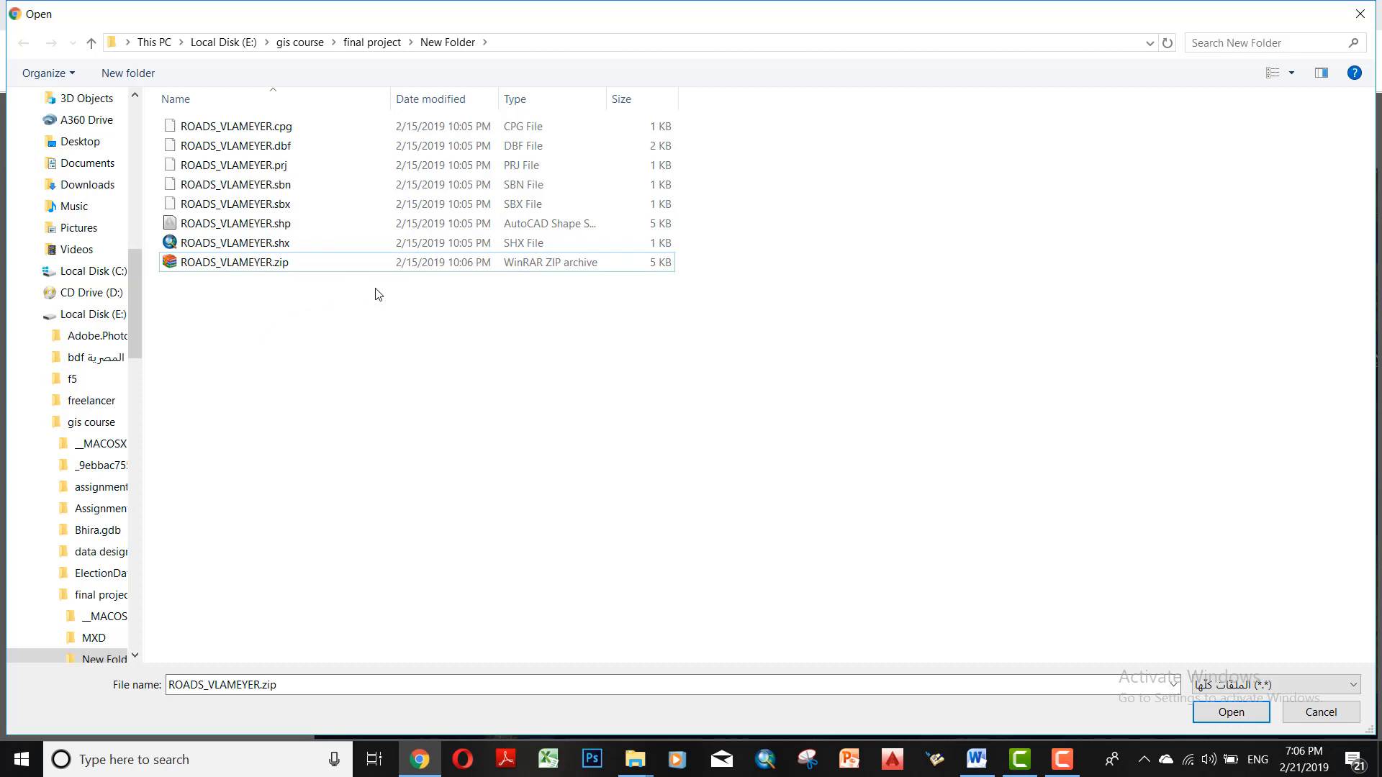
{"action": "left_click", "coordinate": [423, 268]}
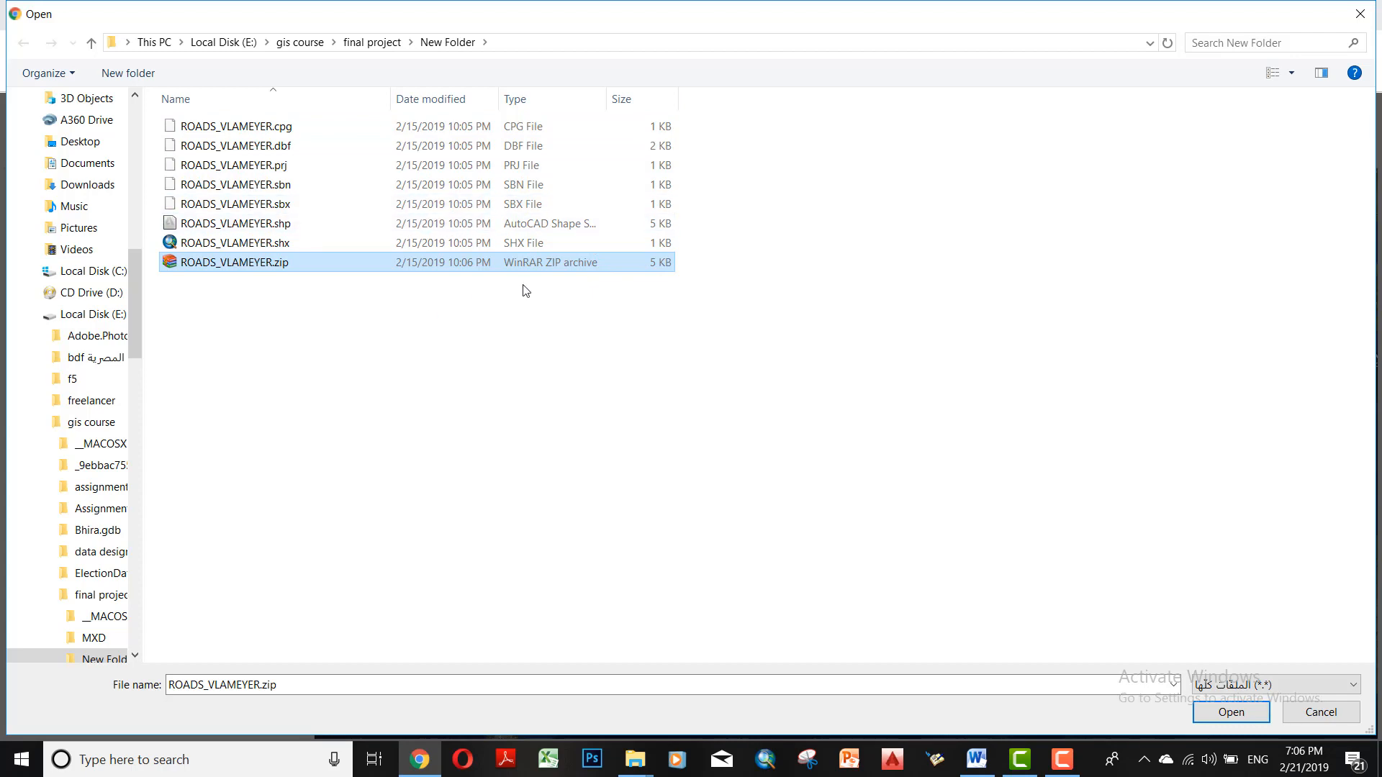
{"action": "left_click", "coordinate": [1231, 712]}
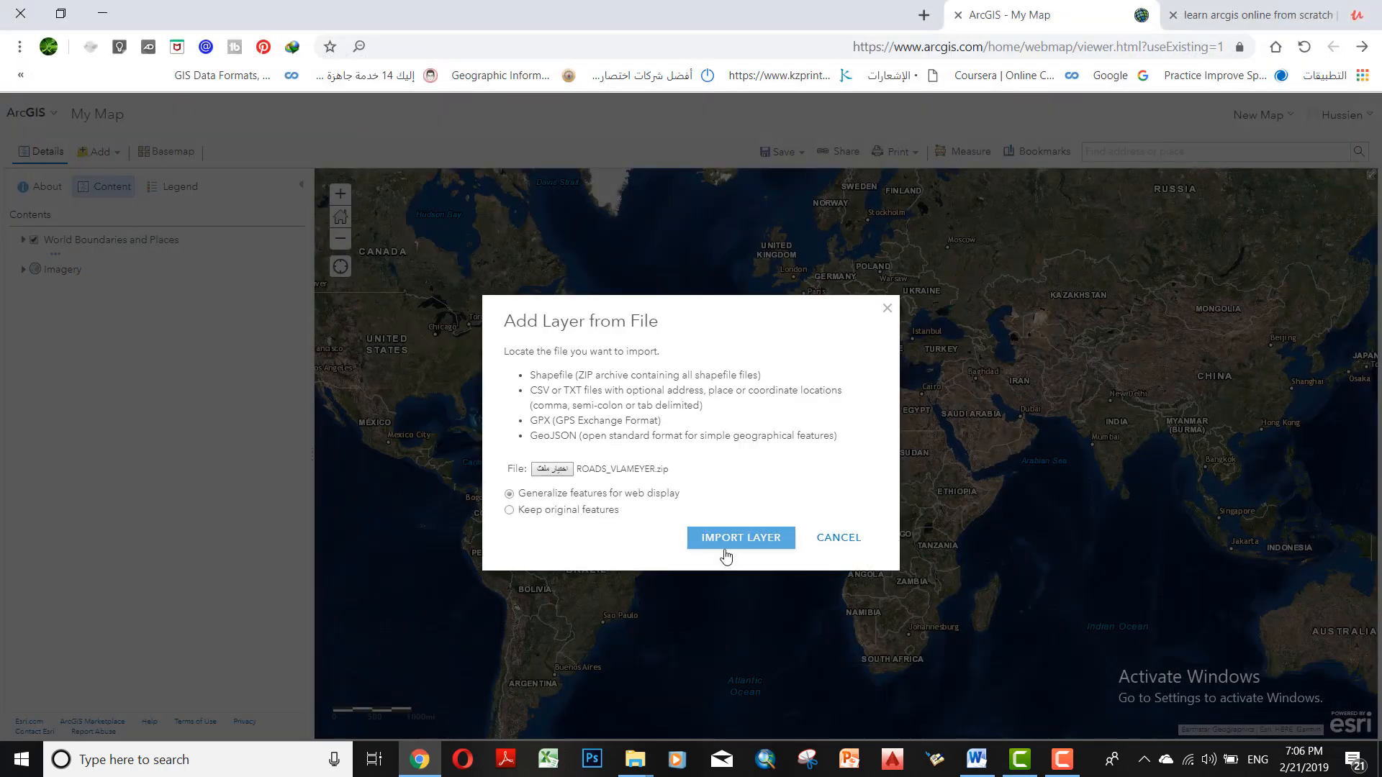
{"action": "left_click", "coordinate": [758, 548]}
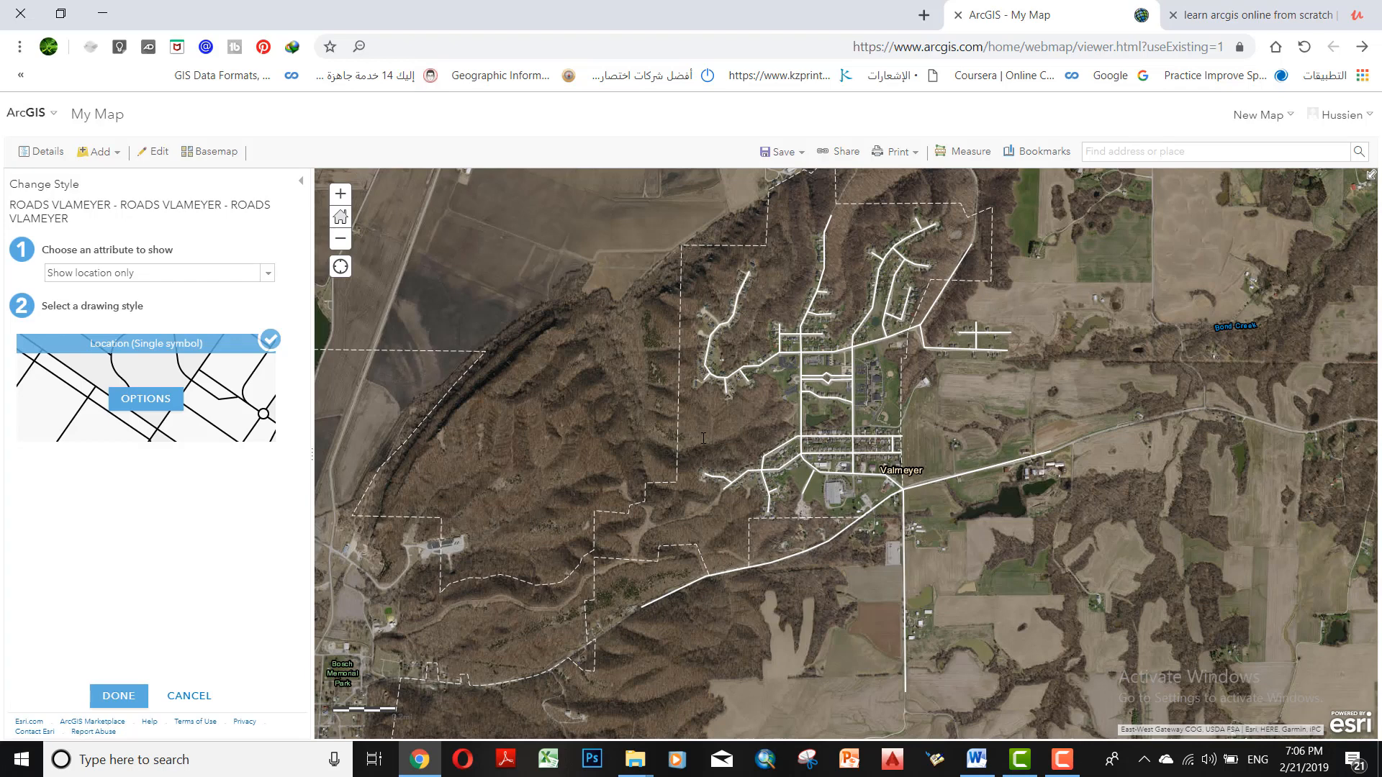
{"action": "left_click_drag", "start_coordinate": [926, 391], "coordinate": [795, 327]}
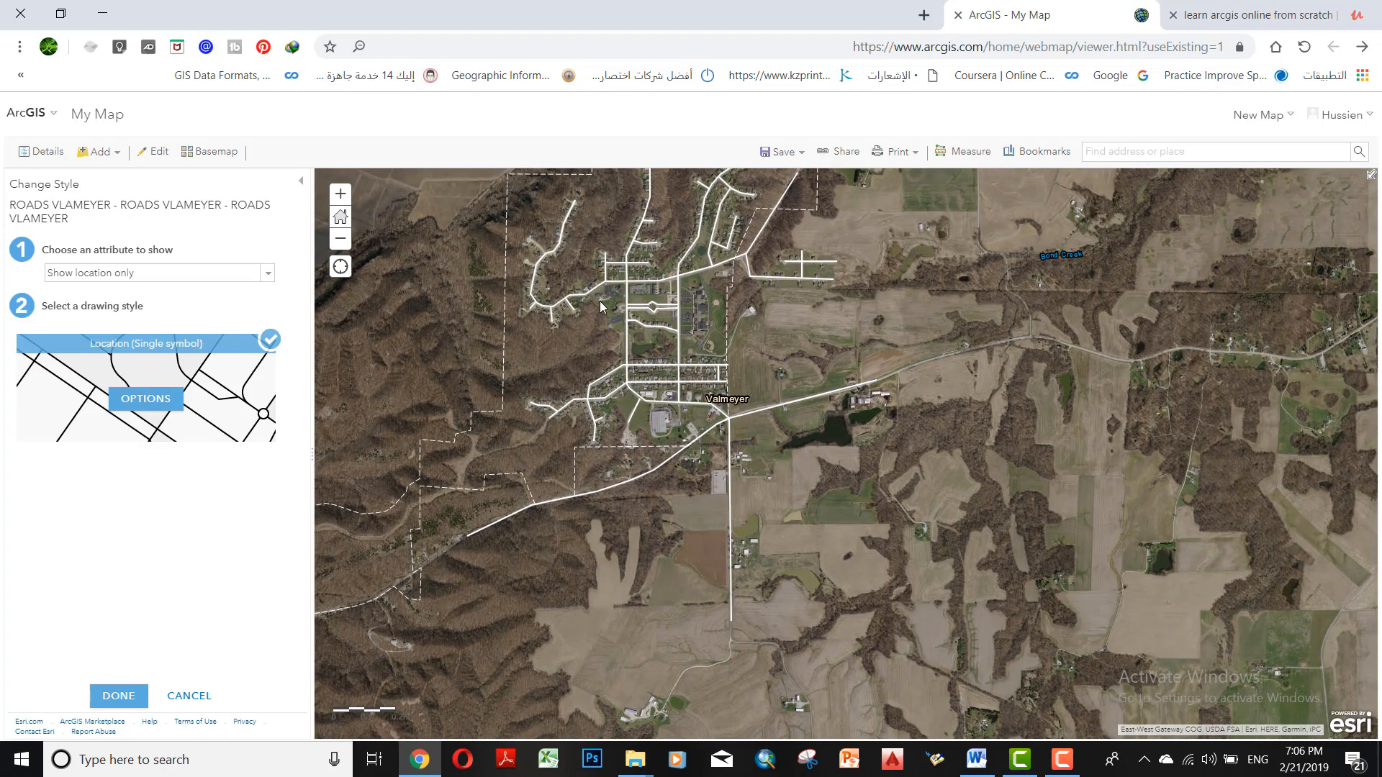
{"action": "left_click_drag", "start_coordinate": [599, 301], "coordinate": [703, 385]}
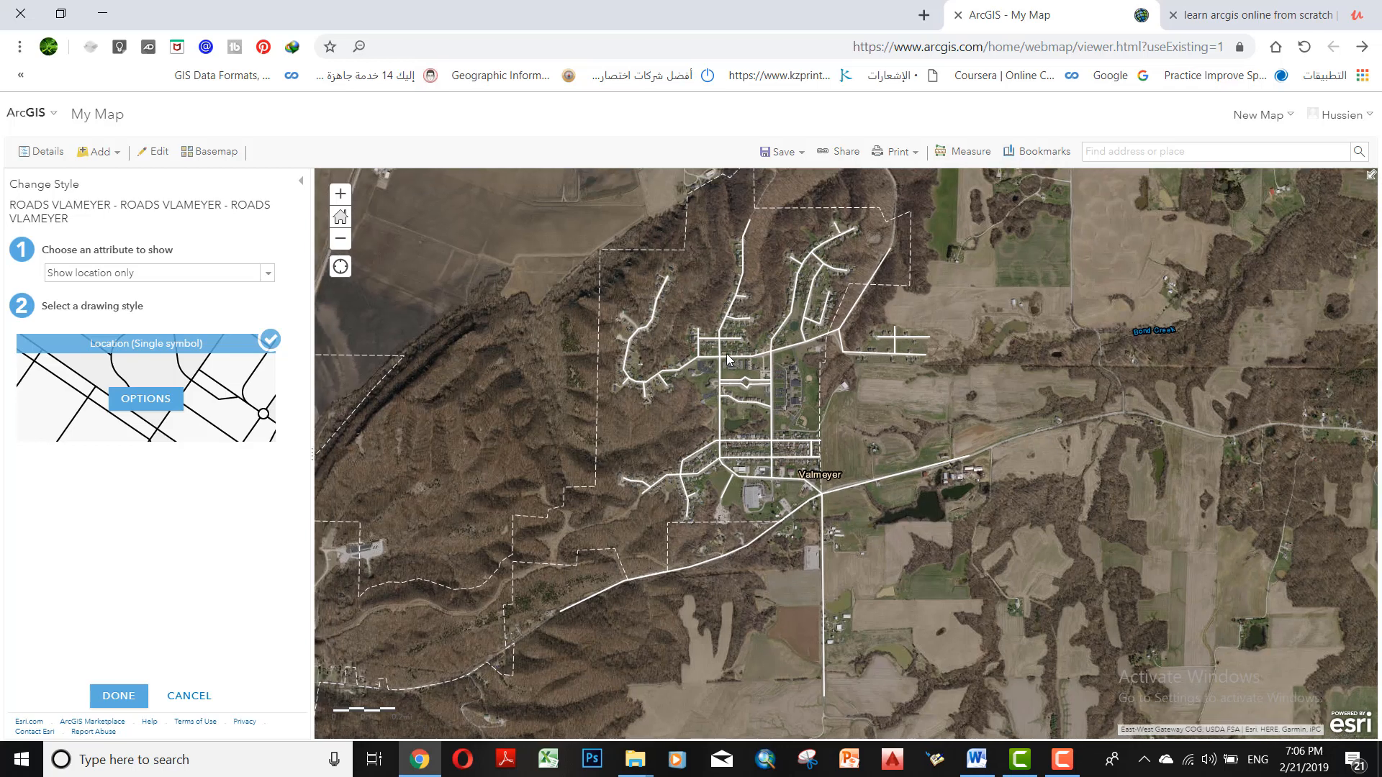
{"action": "left_click_drag", "start_coordinate": [616, 363], "coordinate": [555, 412]}
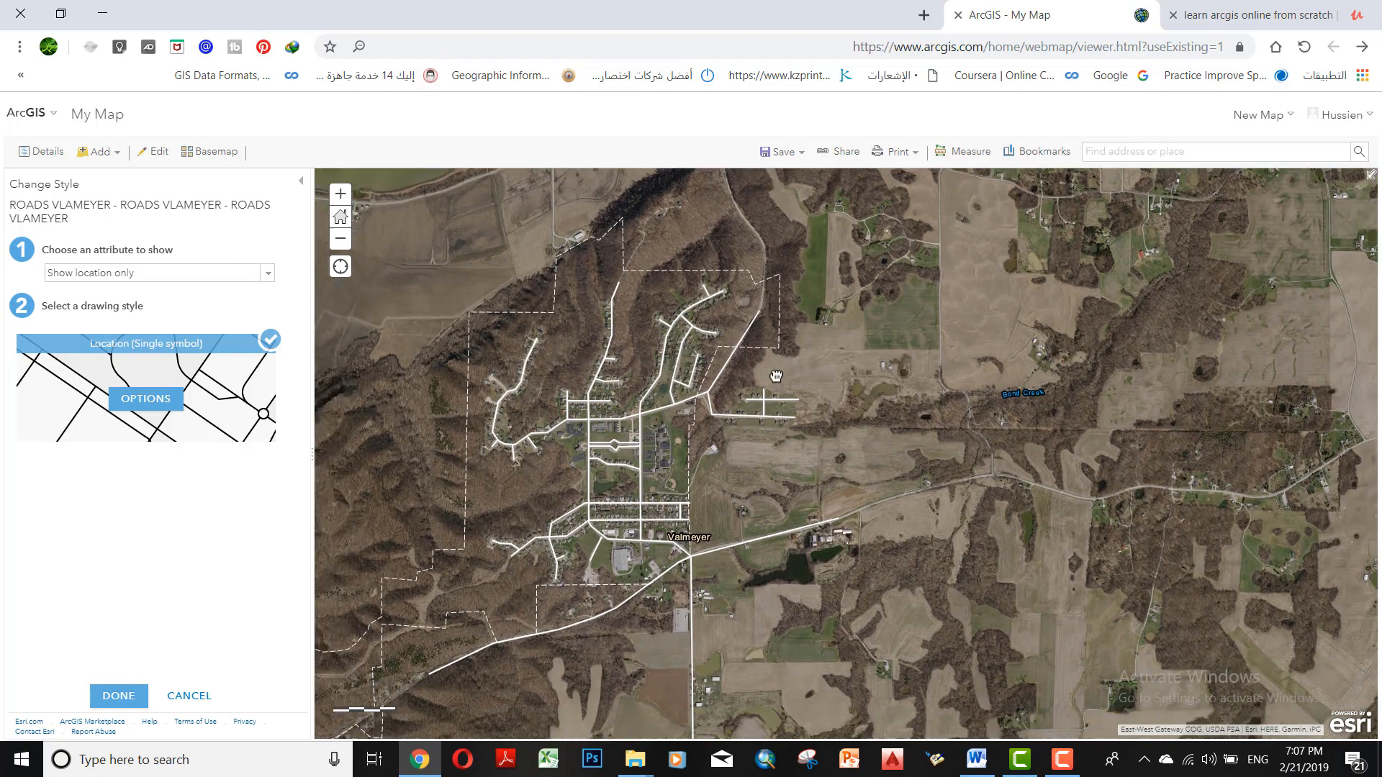
{"action": "left_click_drag", "start_coordinate": [776, 376], "coordinate": [771, 372]}
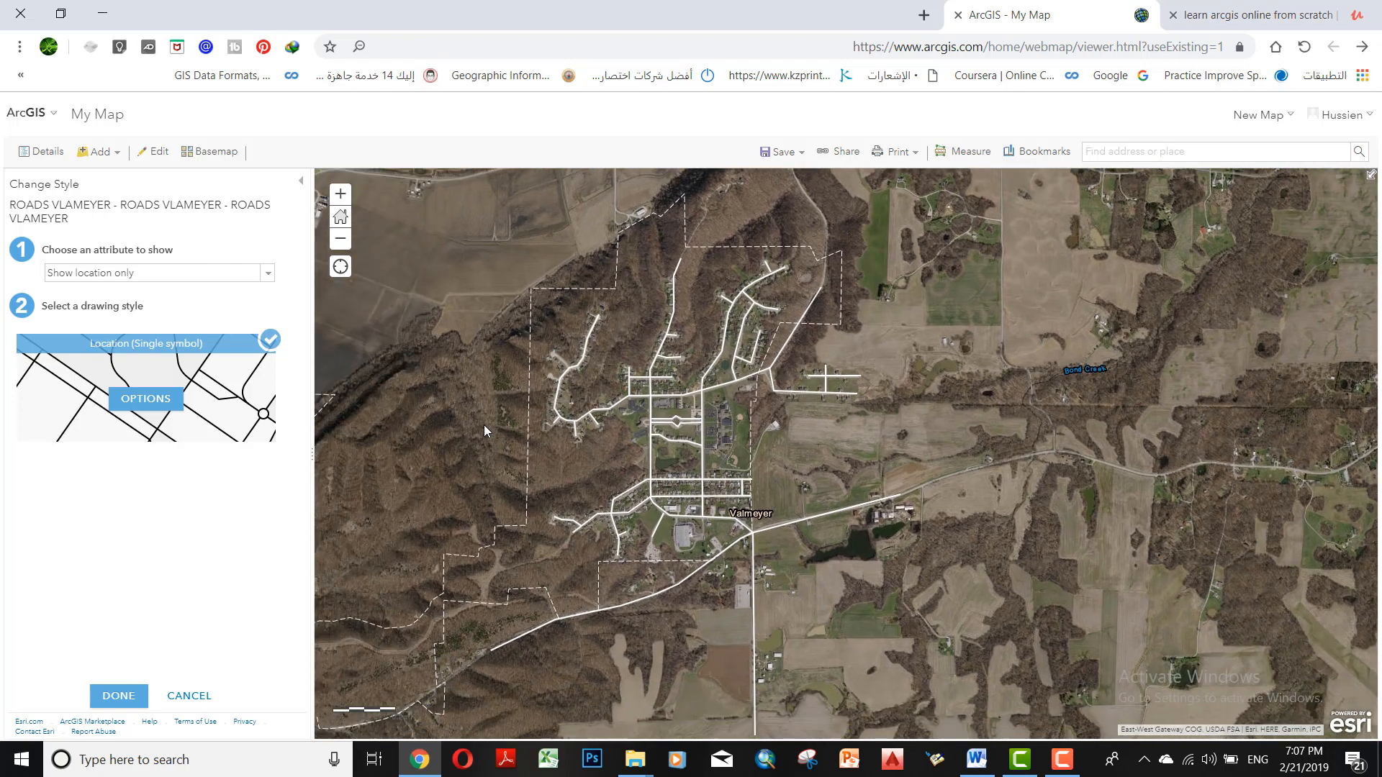
{"action": "left_click", "coordinate": [99, 151]}
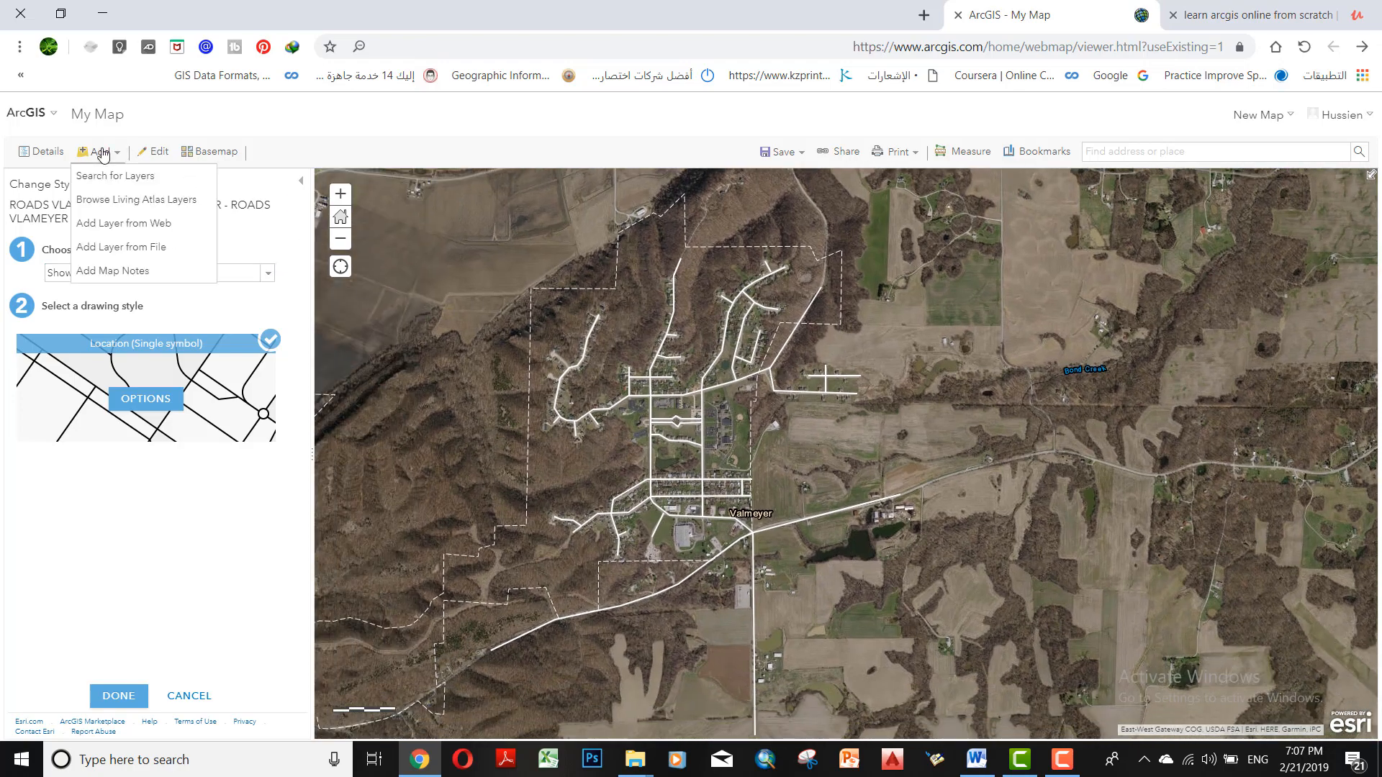
{"action": "left_click", "coordinate": [175, 225]}
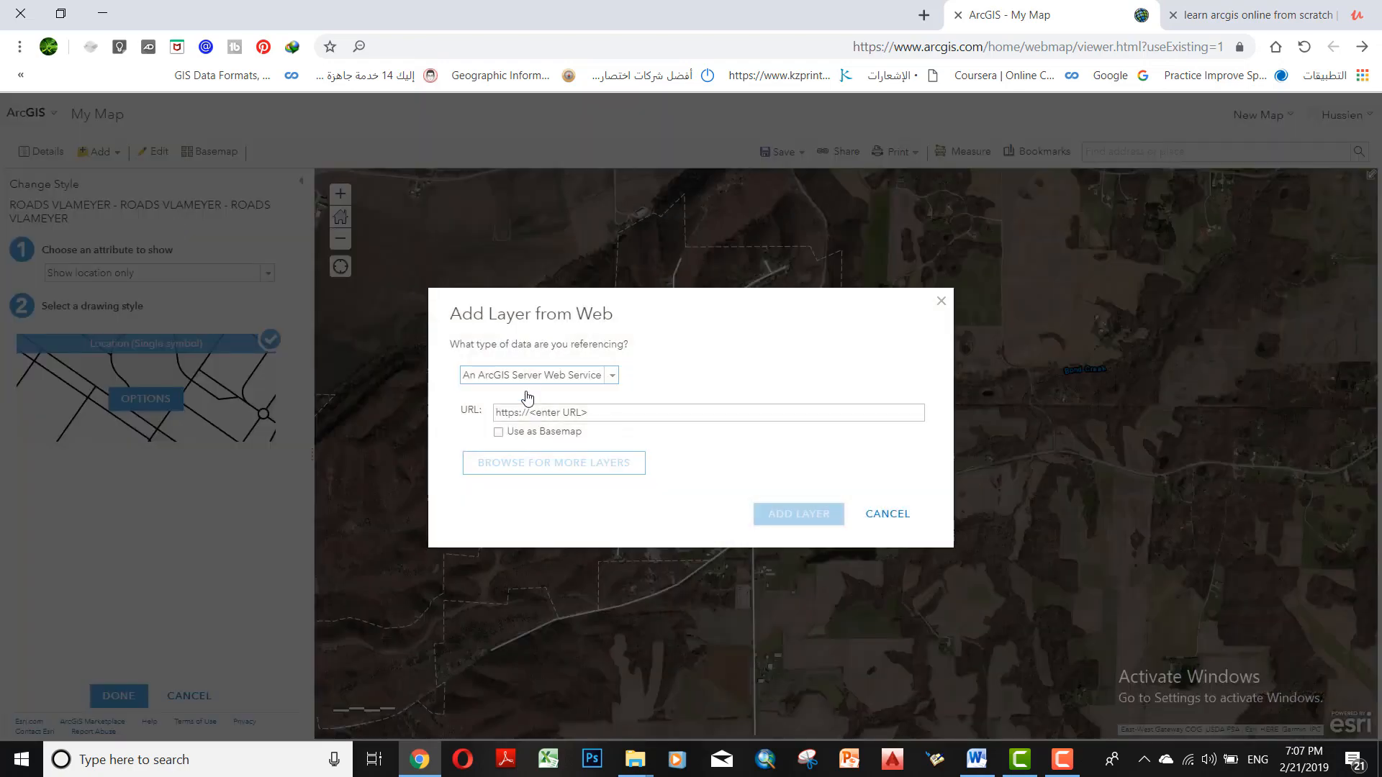
{"action": "left_click", "coordinate": [942, 302]}
{"action": "left_click", "coordinate": [97, 152]}
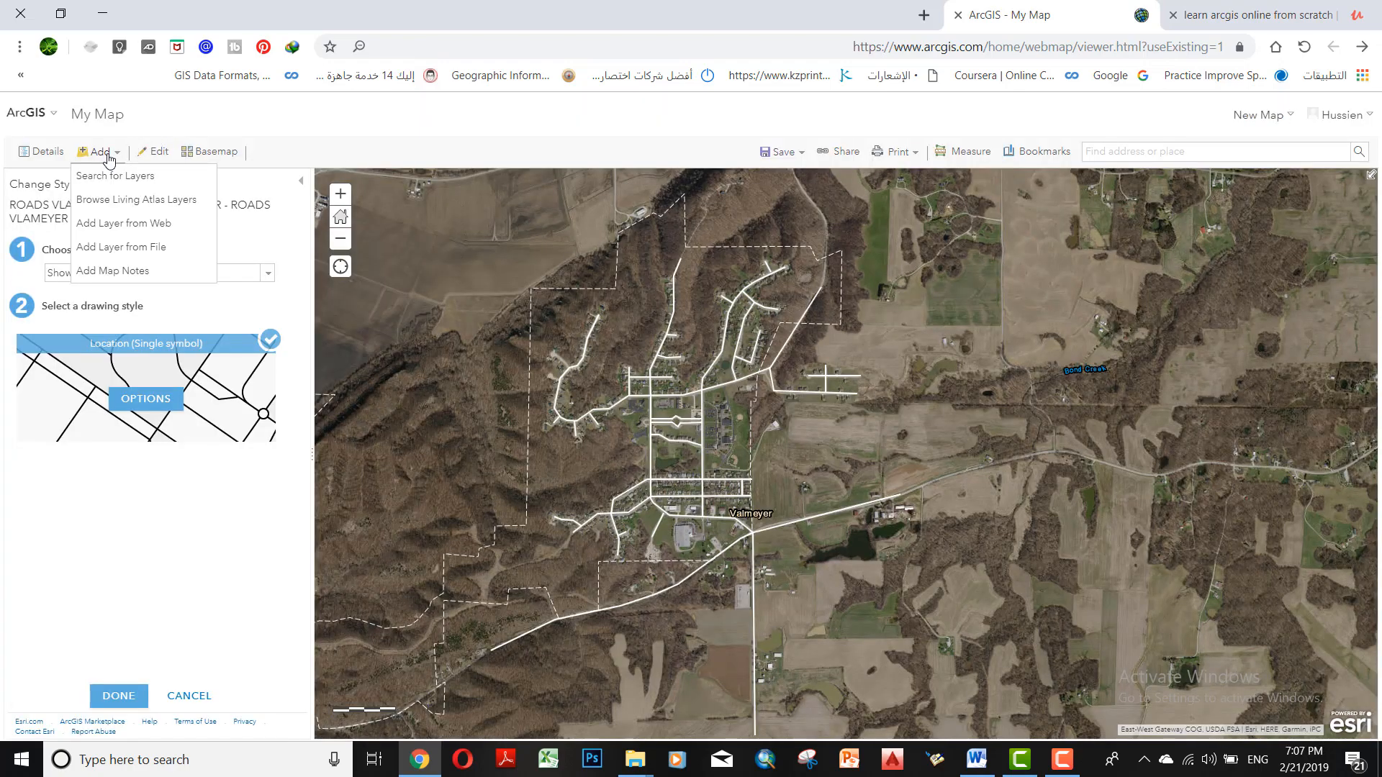
{"action": "left_click", "coordinate": [77, 476]}
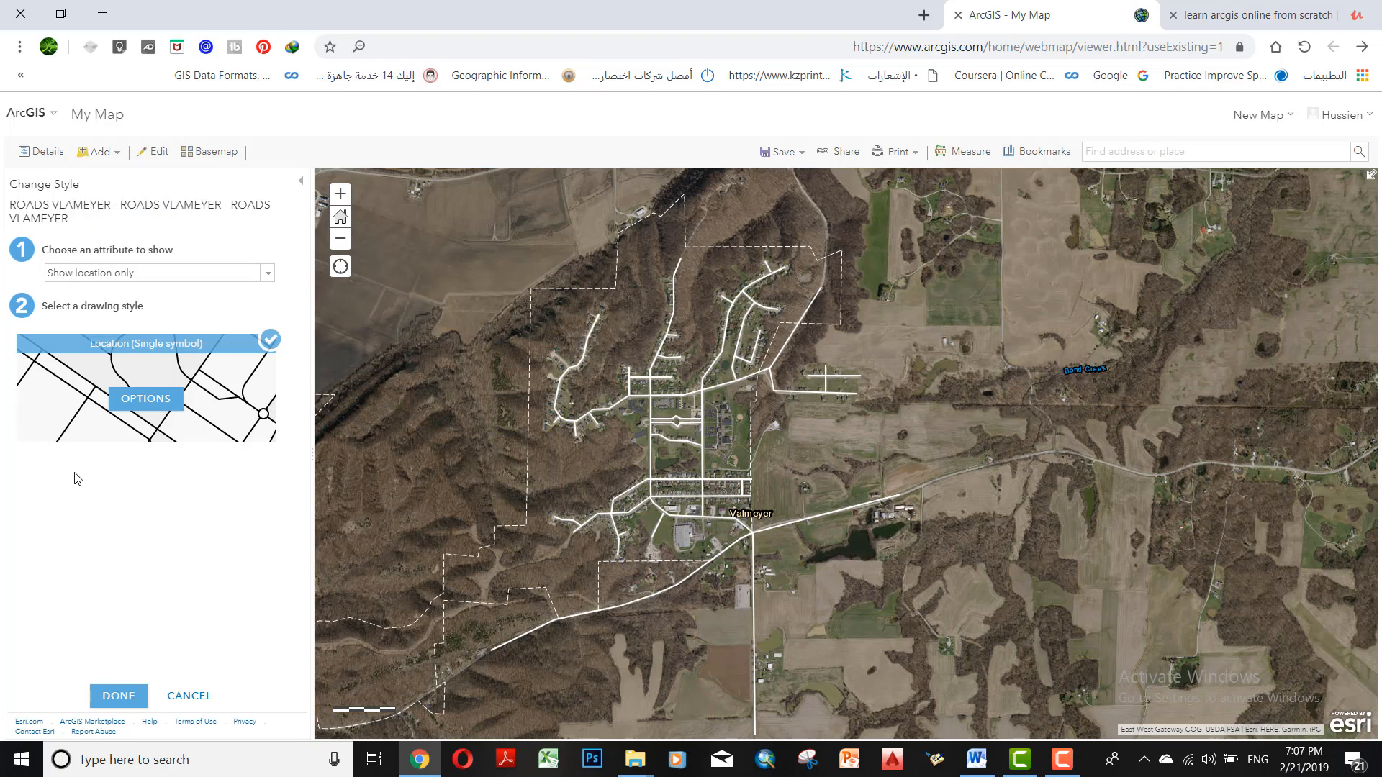
Leave the roads layer's style settings and display the map's list of layers
{"action": "left_click", "coordinate": [49, 160]}
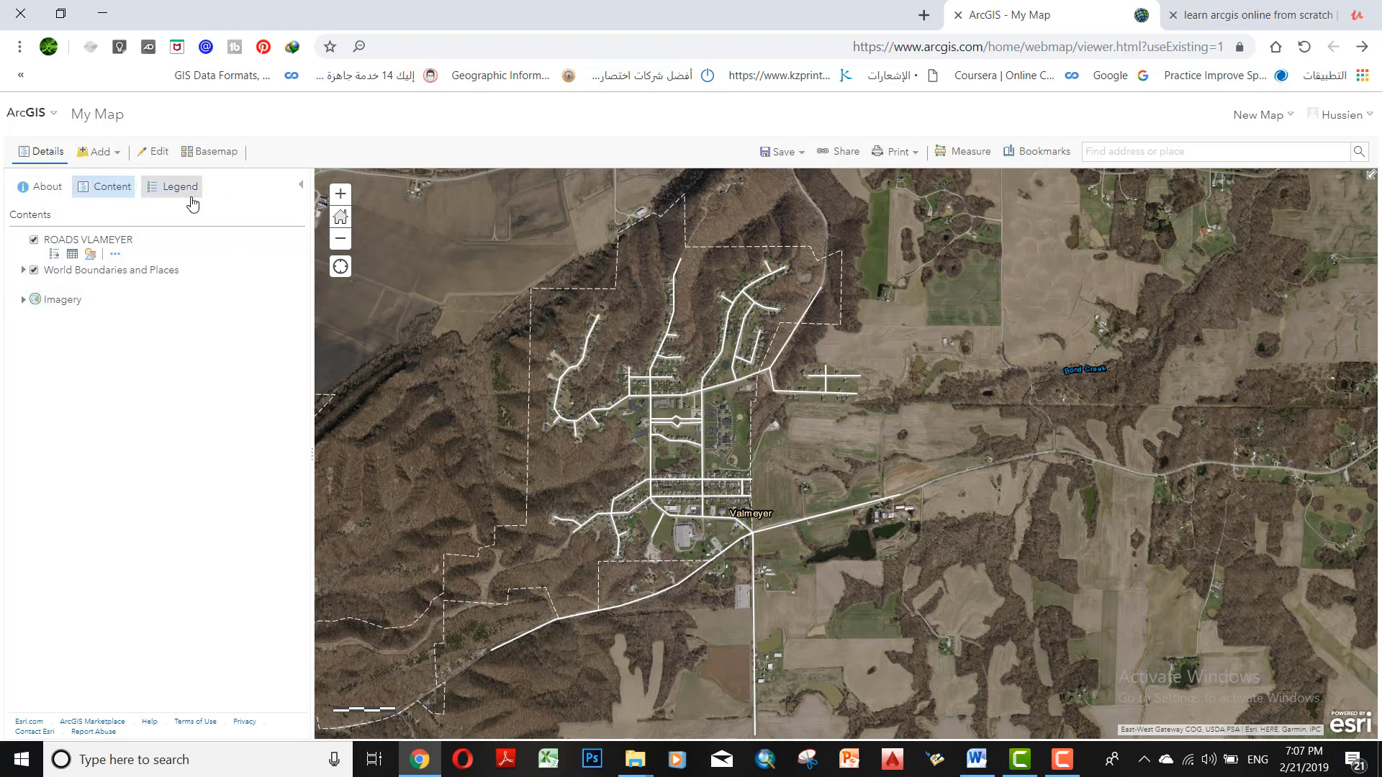
{"action": "left_click", "coordinate": [1064, 758]}
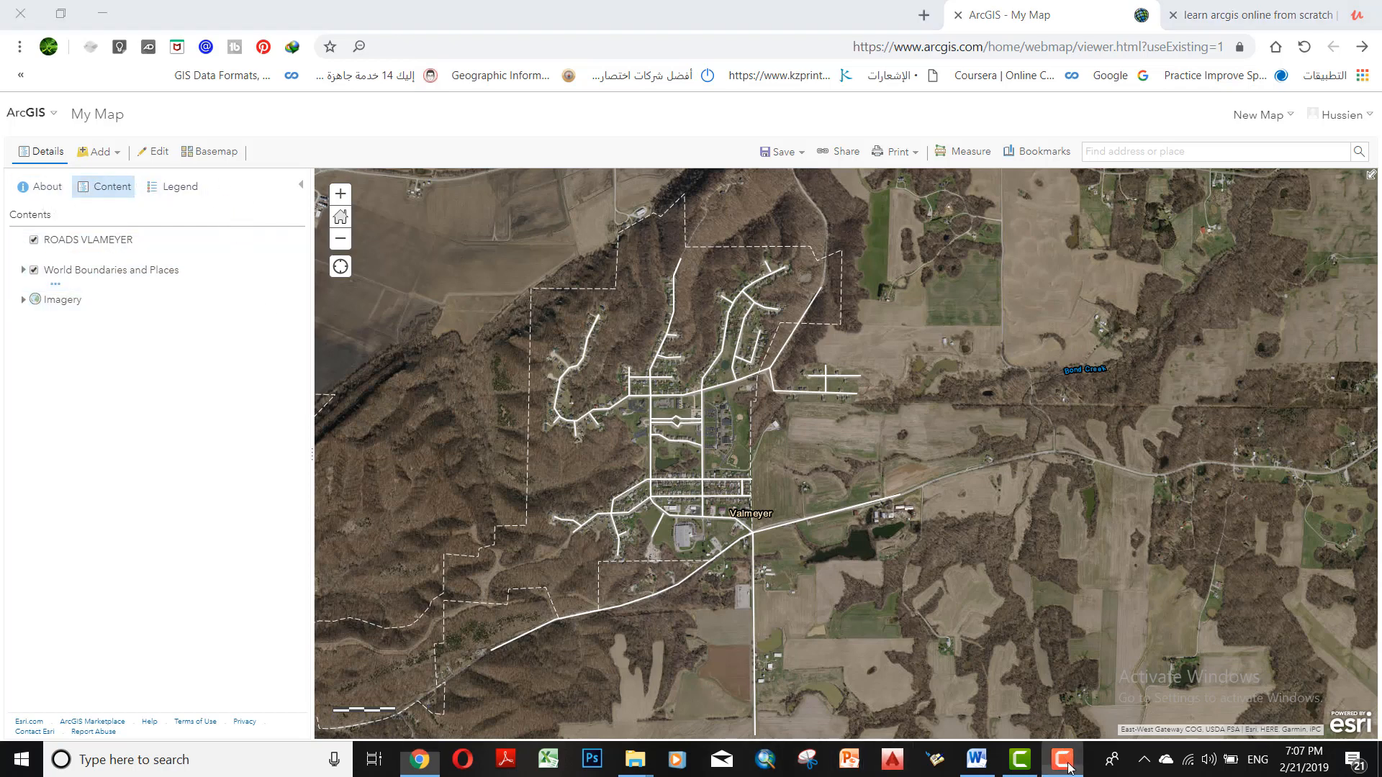